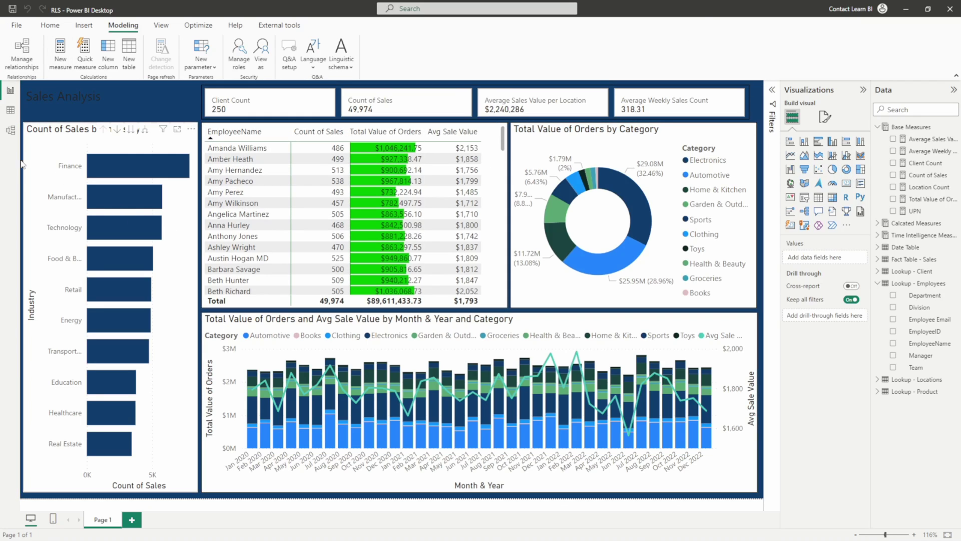
Examine in the data model how the Employees, Product, Client and Locations lookup tables relate to the sales fact table
left_click(10, 133)
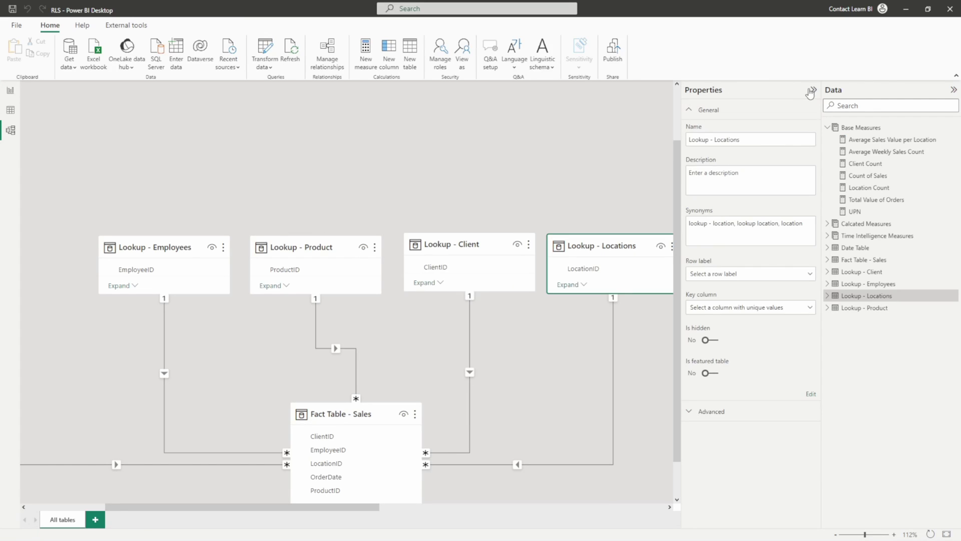
left_click(205, 275)
left_click(349, 265, "ctrl")
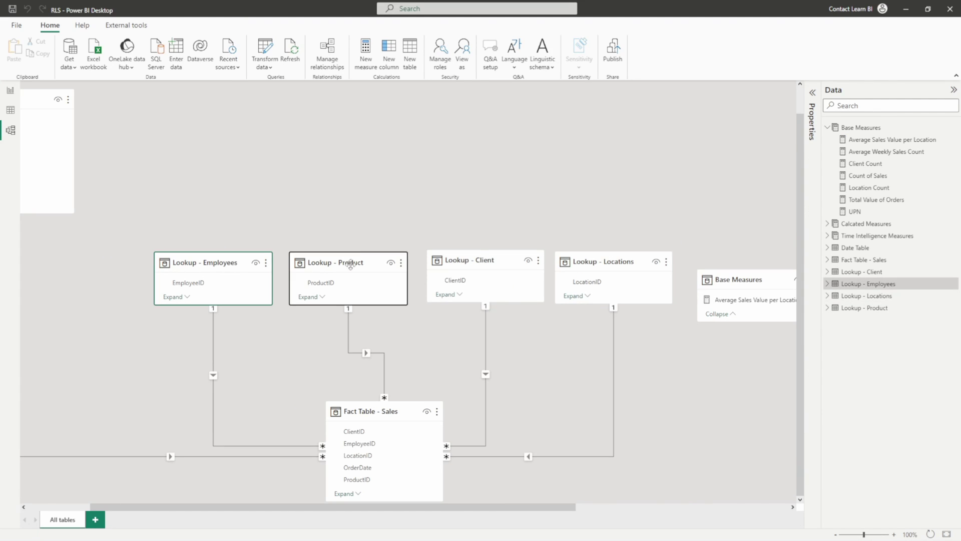
left_click(474, 258, "ctrl")
left_click(593, 259, "ctrl")
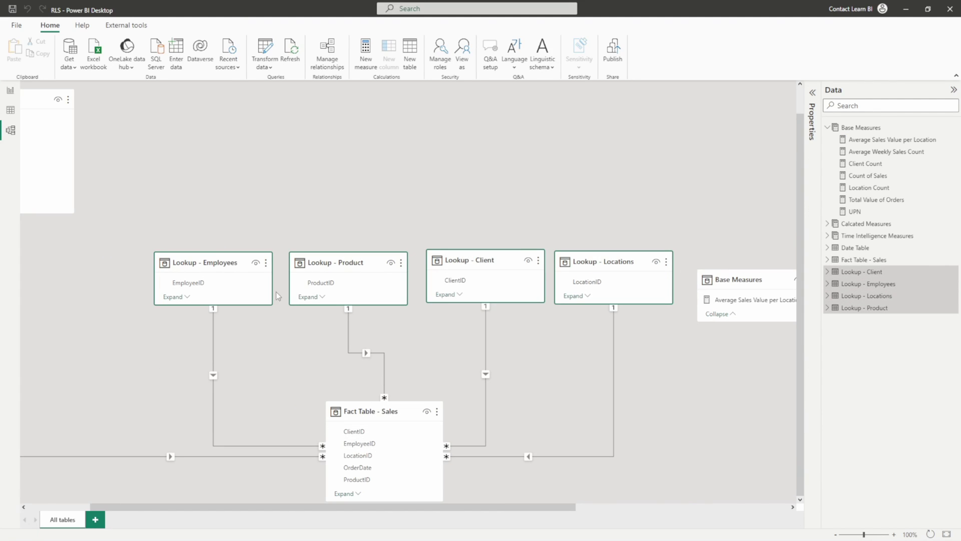
left_click(213, 263)
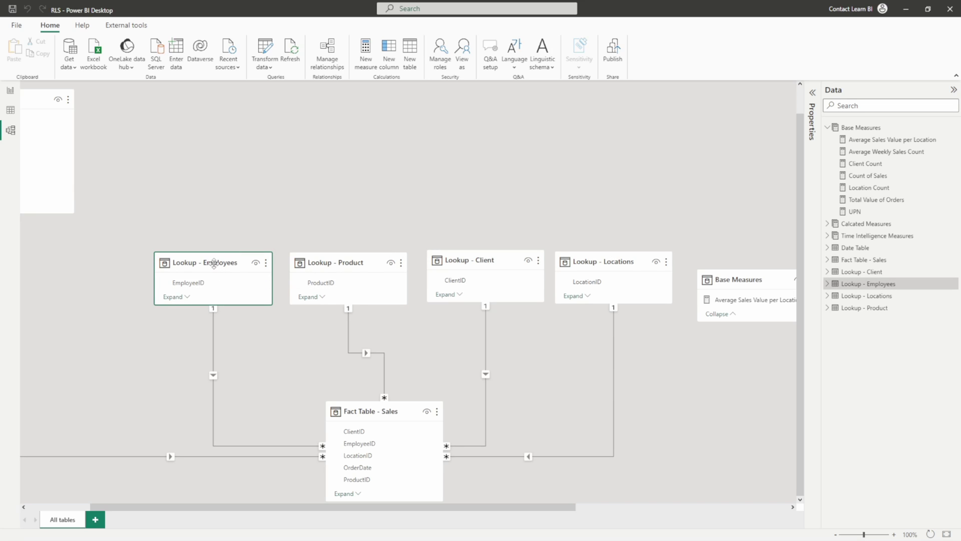
left_click(216, 229)
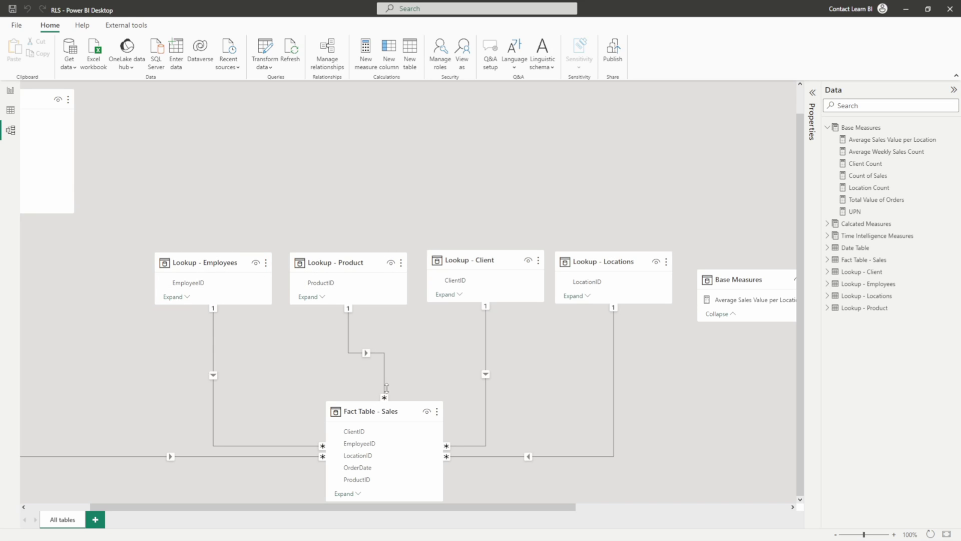
Inspect the Lookup - Employees table data and list the distinct values of its Division column
left_click(10, 93)
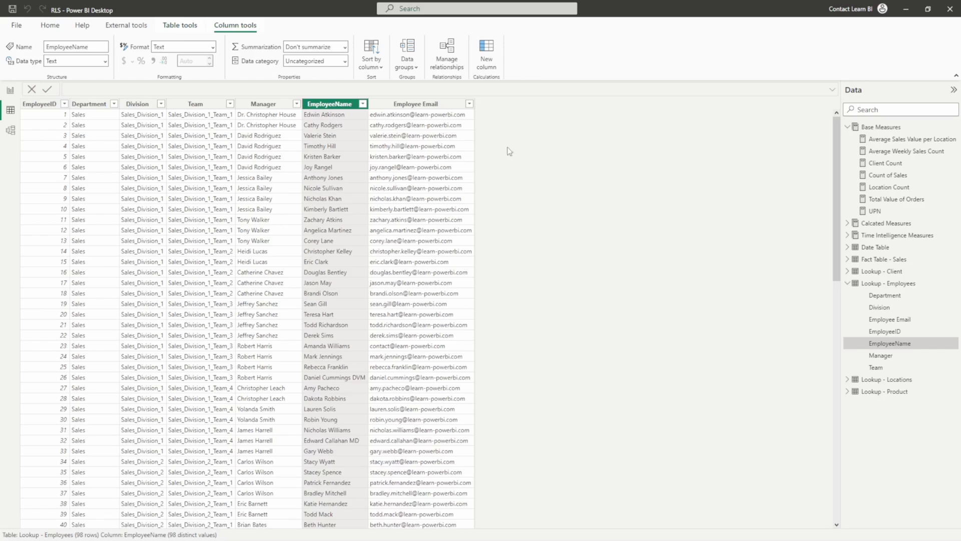
left_click(891, 283)
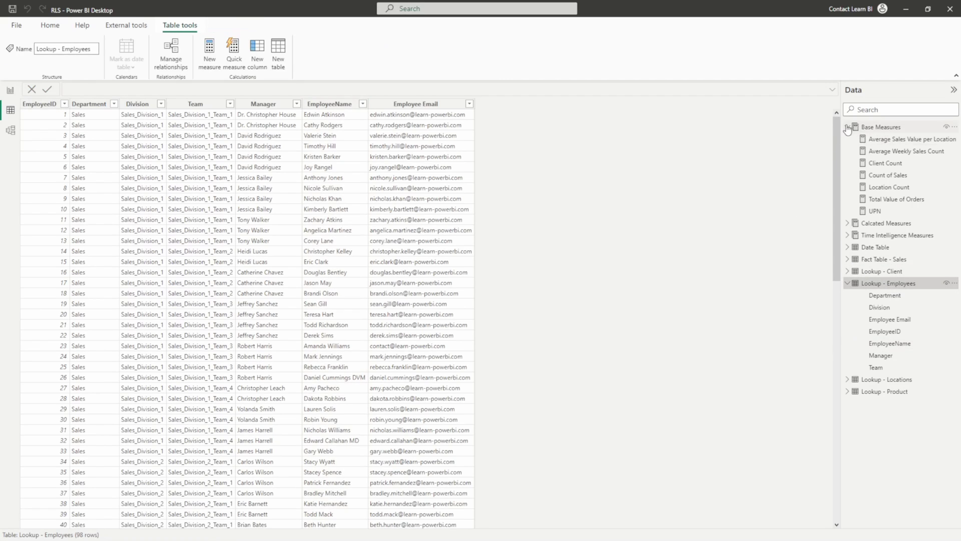
left_click(847, 127)
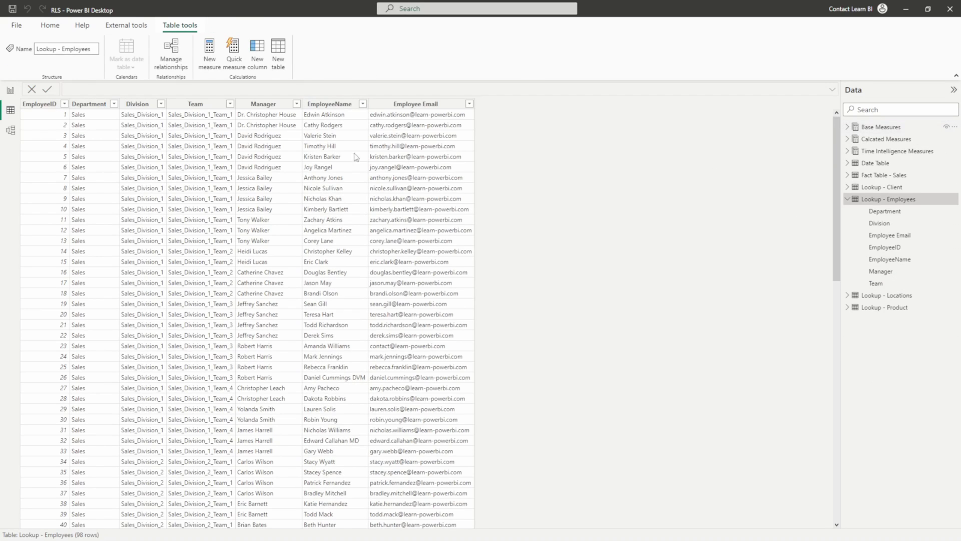
left_click(143, 105)
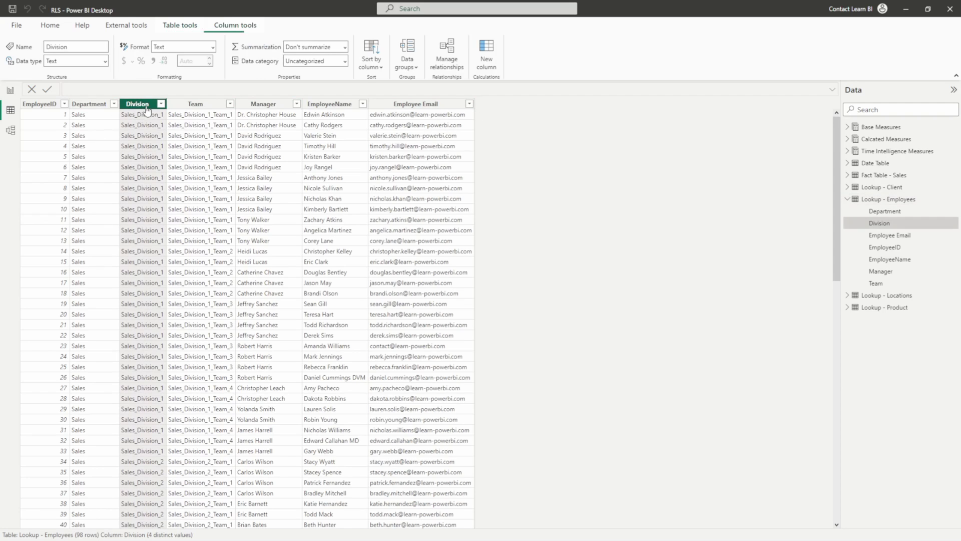
left_click(161, 104)
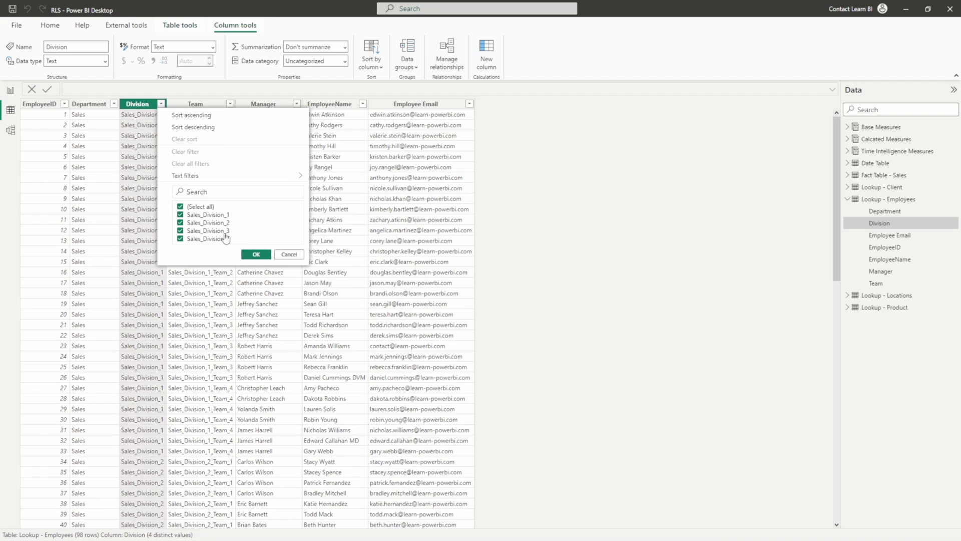
left_click(582, 255)
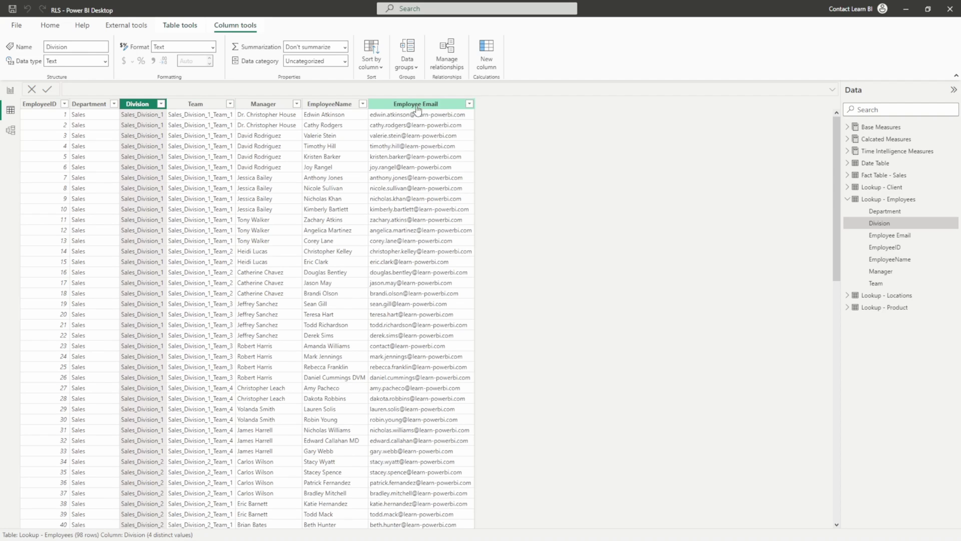
Return to the report and delete the existing "Division by UPN" security role
left_click(10, 90)
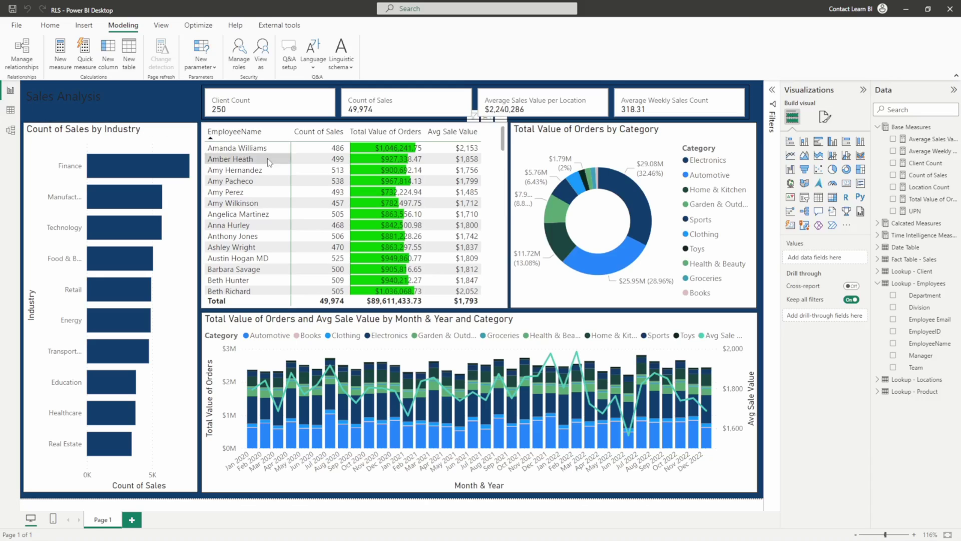
left_click(243, 56)
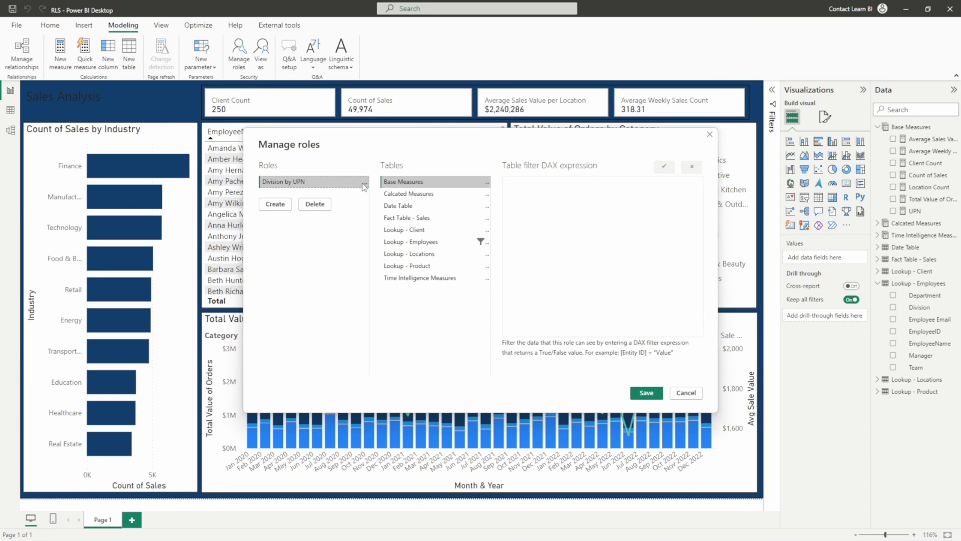
left_click(315, 203)
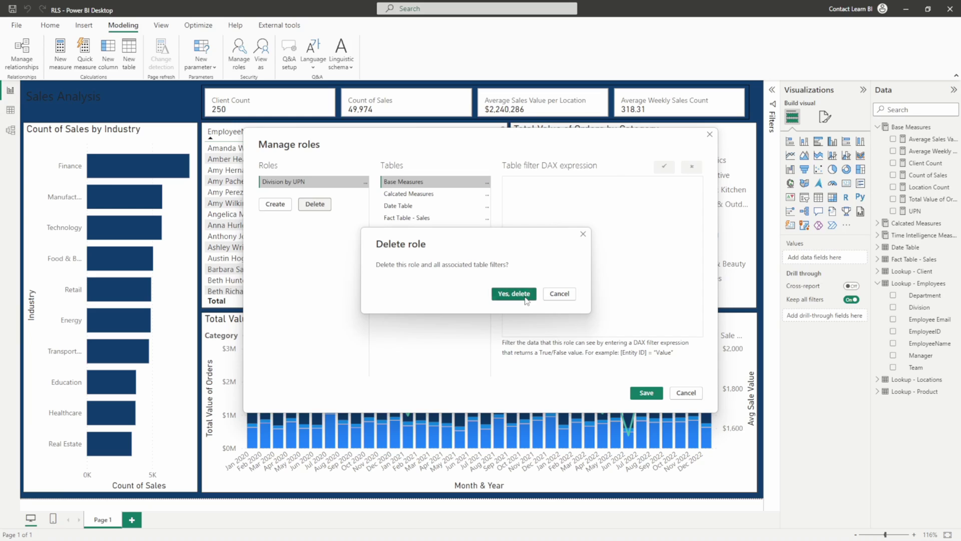
left_click(513, 293)
left_click(275, 193)
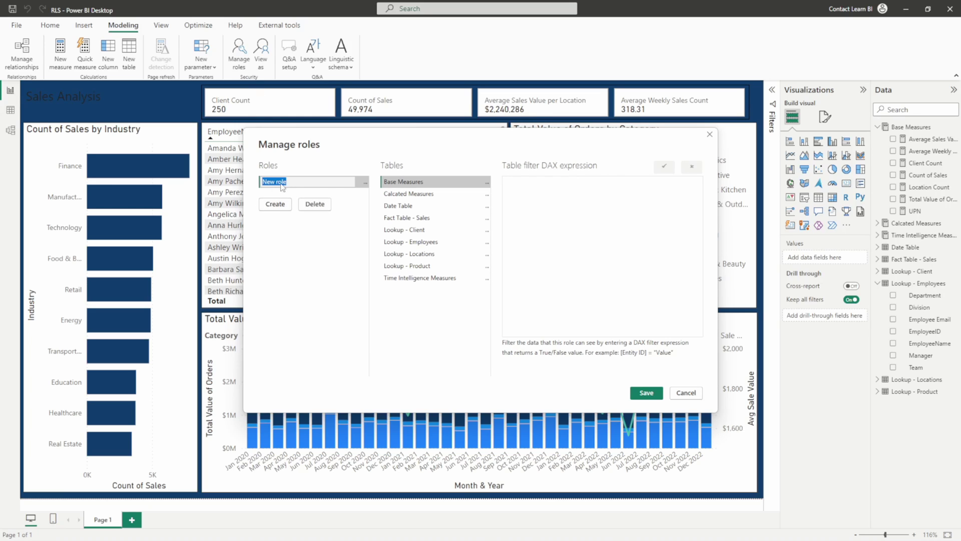
left_click(685, 393)
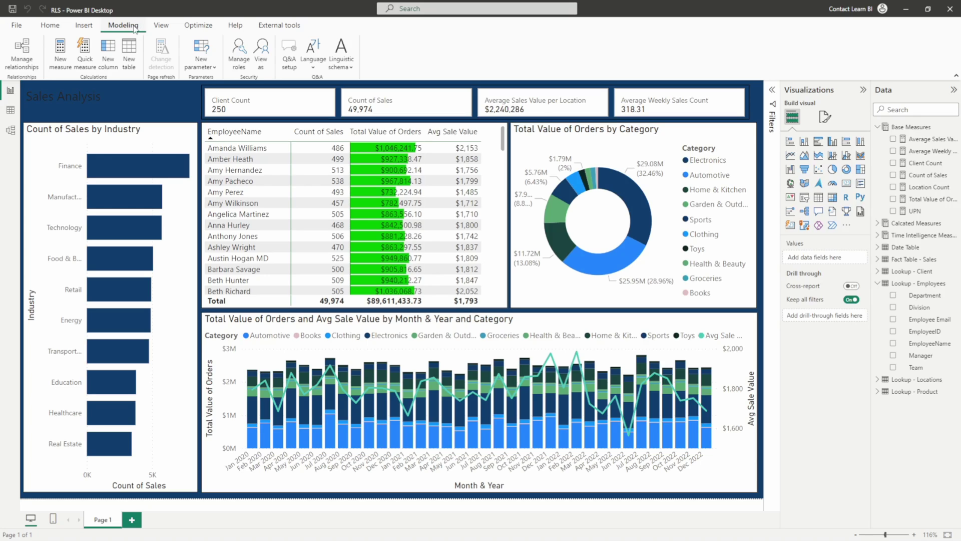
left_click(233, 58)
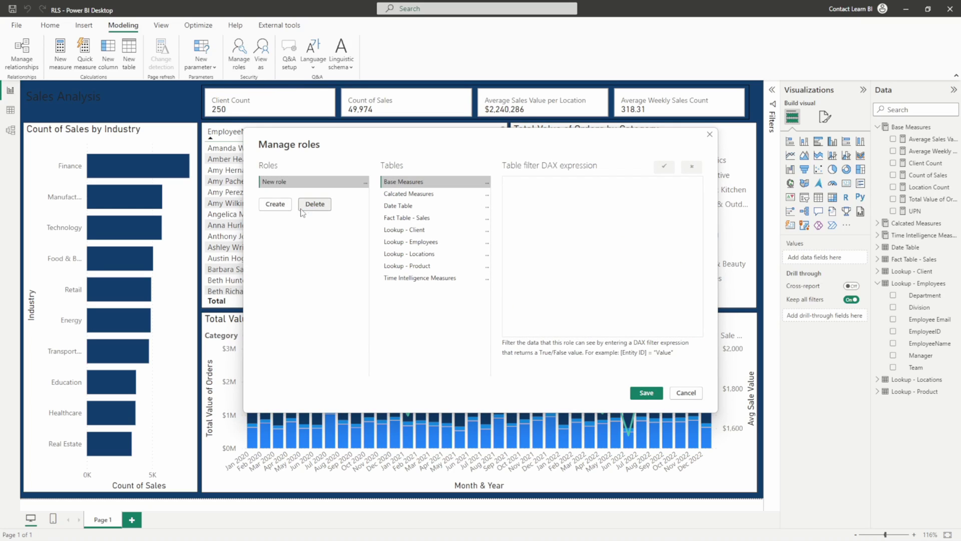
left_click(302, 212)
left_click(511, 292)
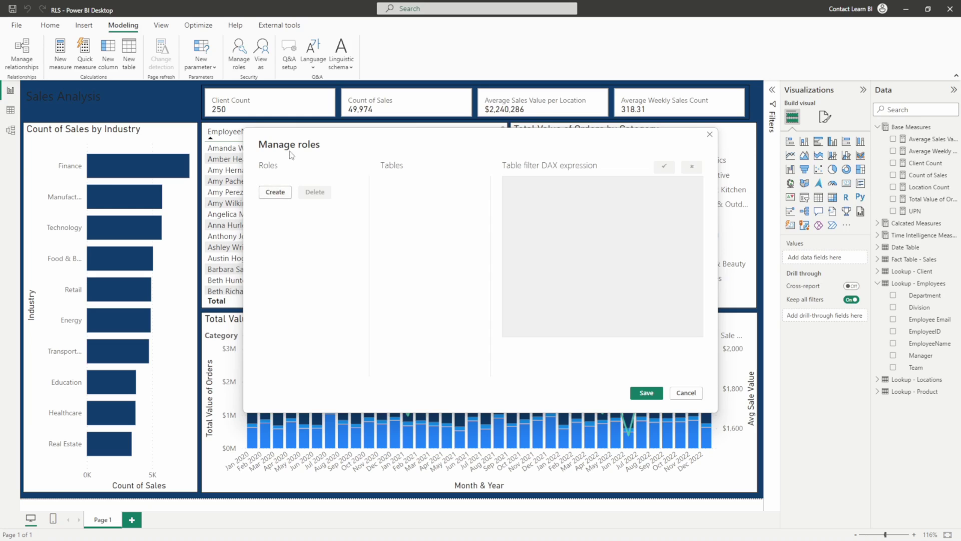
Create a new security role named "Divisional Filtering"
left_click(274, 191)
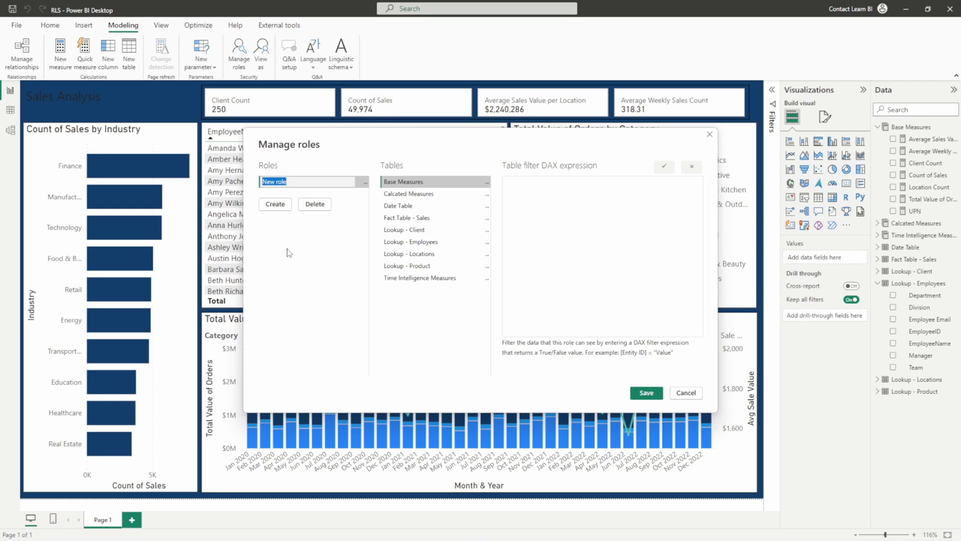
type("Divisional Filtering")
key("Return")
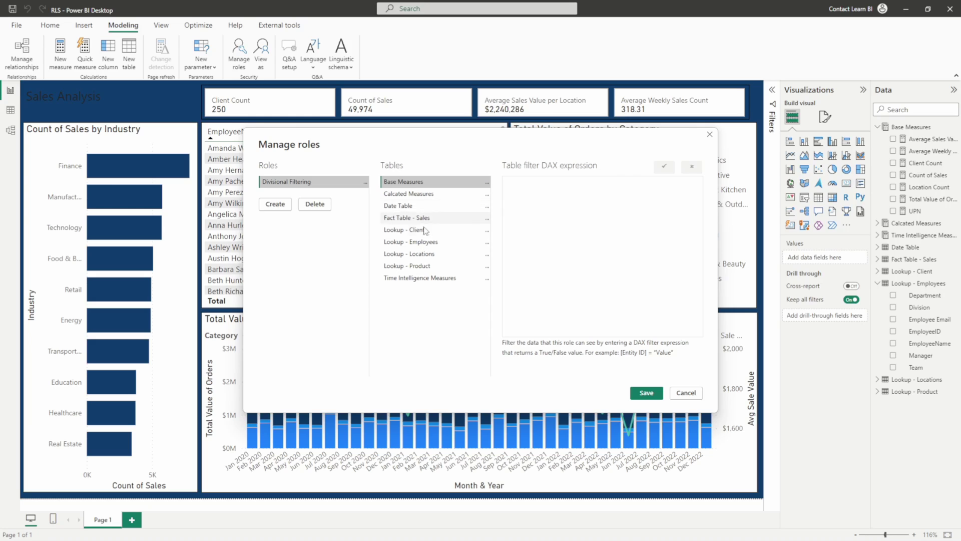
Add a Division filter on the Lookup - Employees table with the DAX expression [Division] = "Sales_Division_1"
left_click(438, 242)
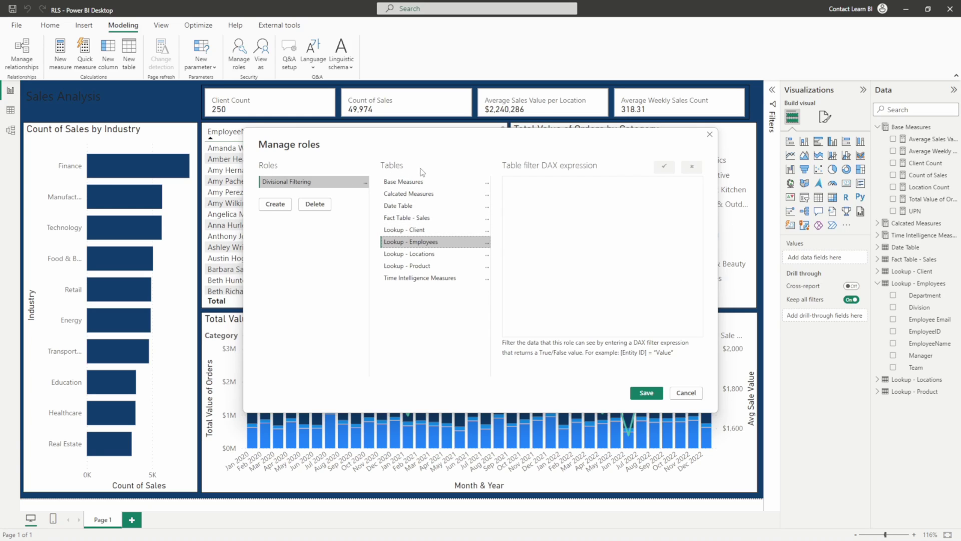
left_click(487, 245)
mouse_move(516, 251)
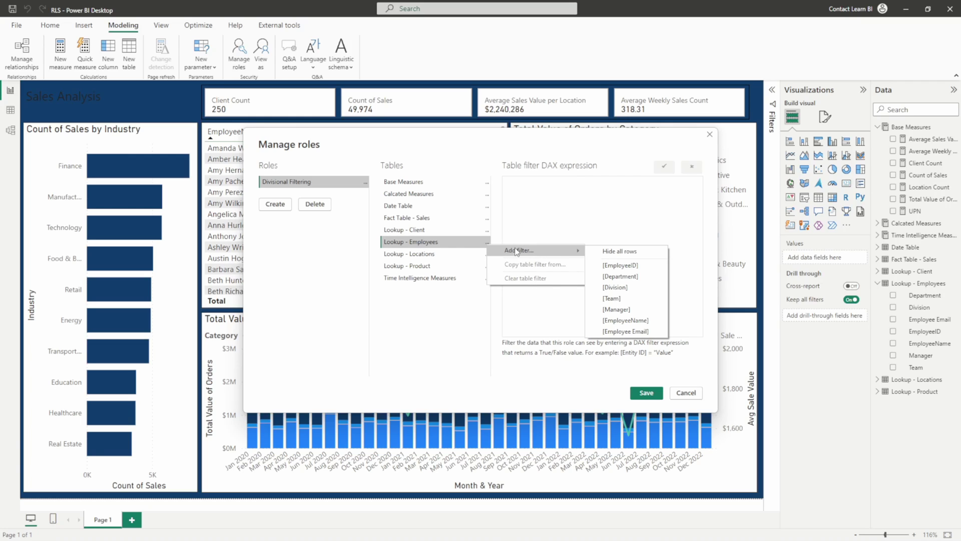
left_click(632, 289)
double_click(557, 186)
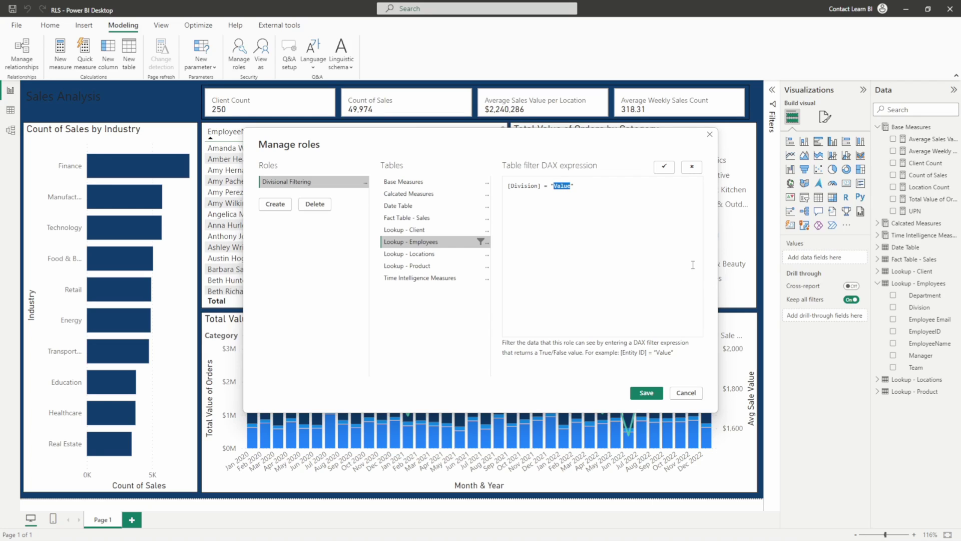
type("S")
Rename the "Divisional Filtering" role to "Sales_Div1" and save the role definitions
left_click(365, 182)
left_click(390, 214)
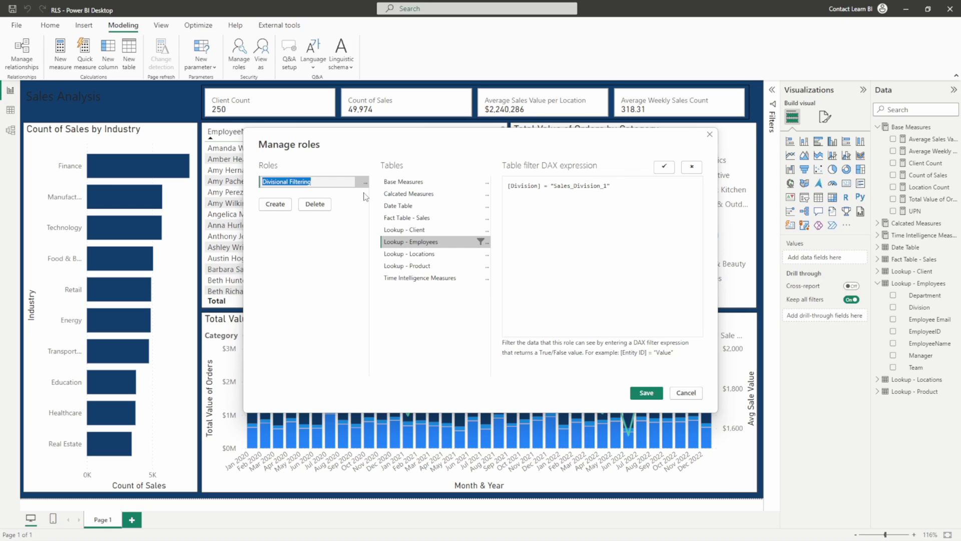
type("Sa")
key("BackSpace")
type("s_Div1")
key("Return")
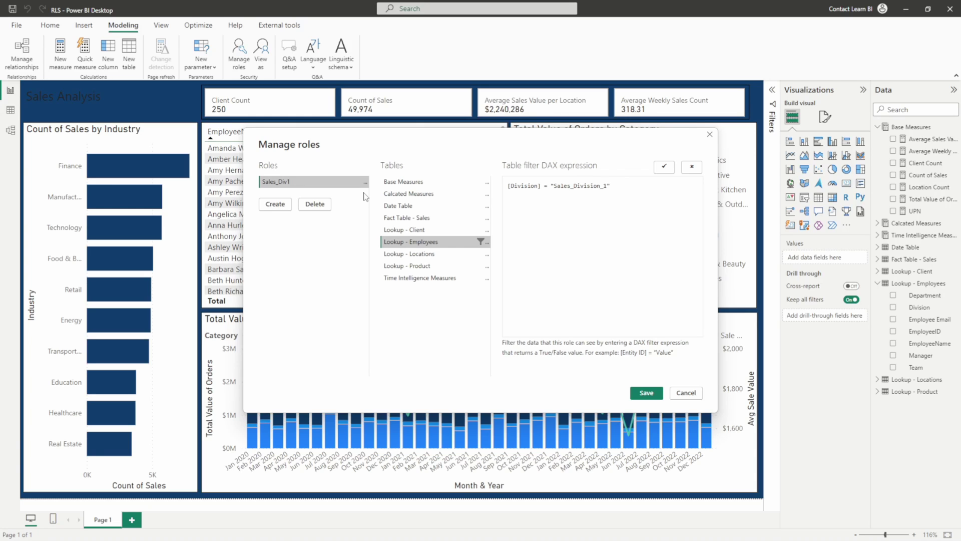
left_click(647, 393)
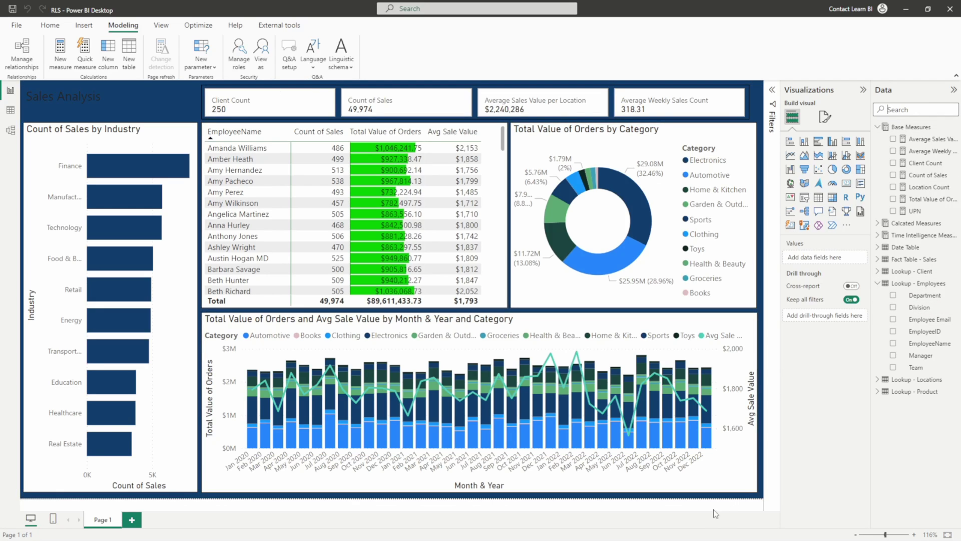
Add a table visual listing the employees' Division field and place it over the lower part of the industry chart
left_click(820, 203)
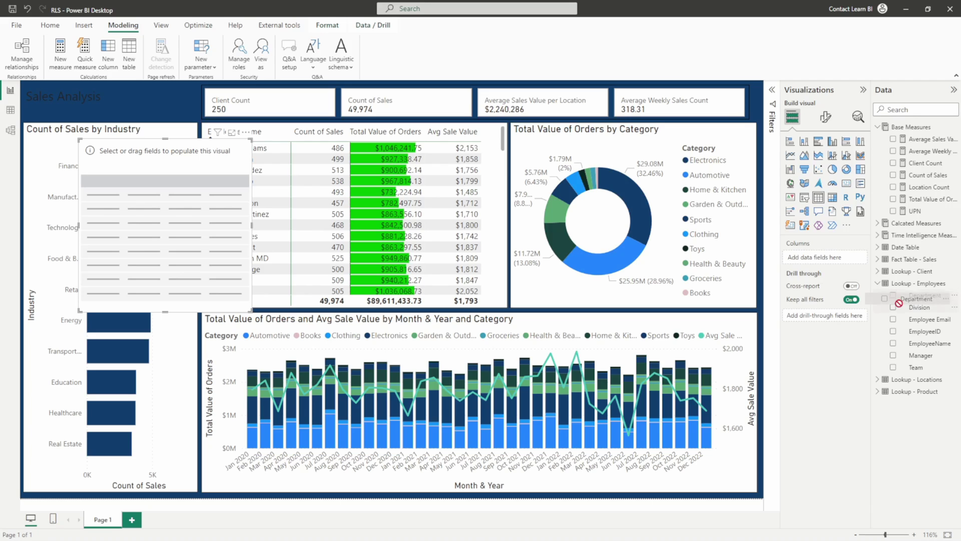
left_click_drag(919, 306, 138, 223)
left_click_drag(106, 165, 106, 342)
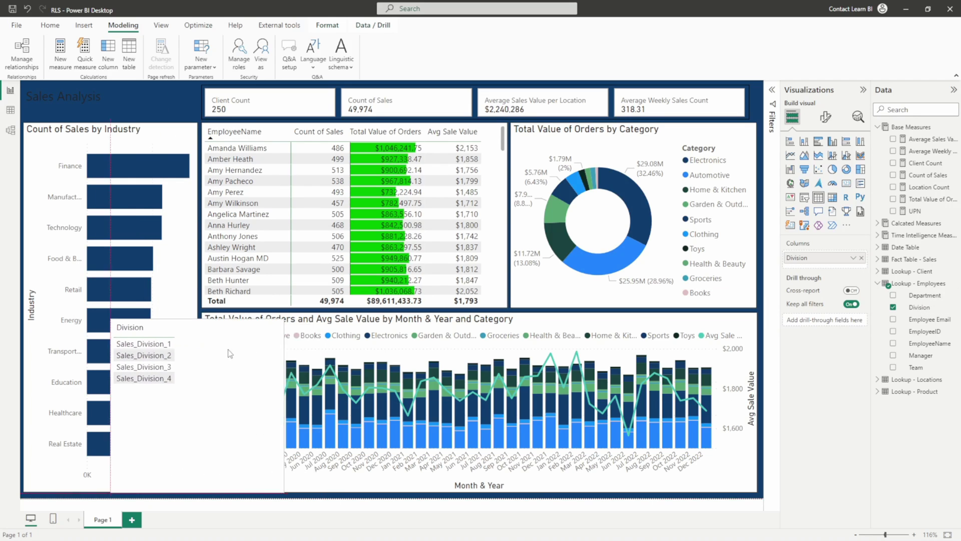
Cross-filter the report by Sales_Division_1 from the Division table to check its figures, and clear the selection again
left_click(106, 341)
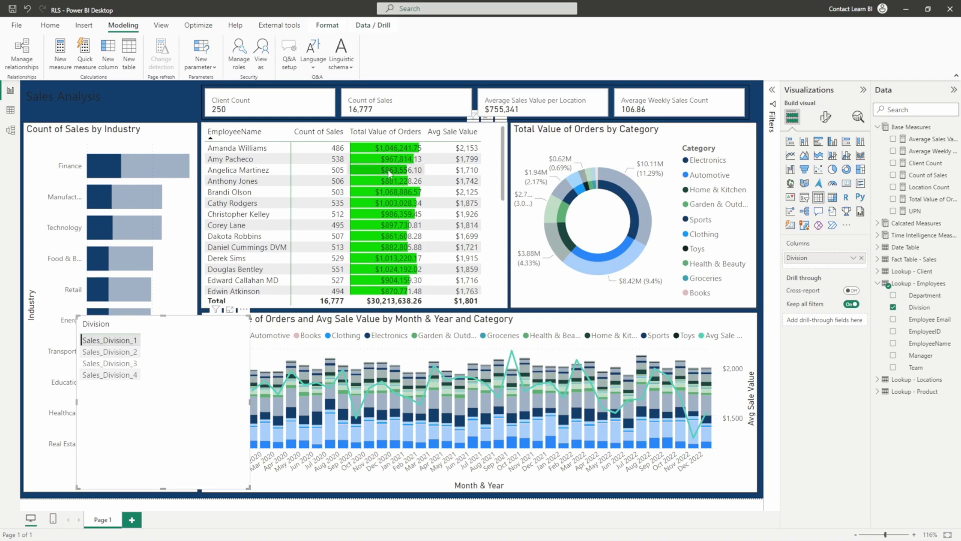
left_click(111, 340)
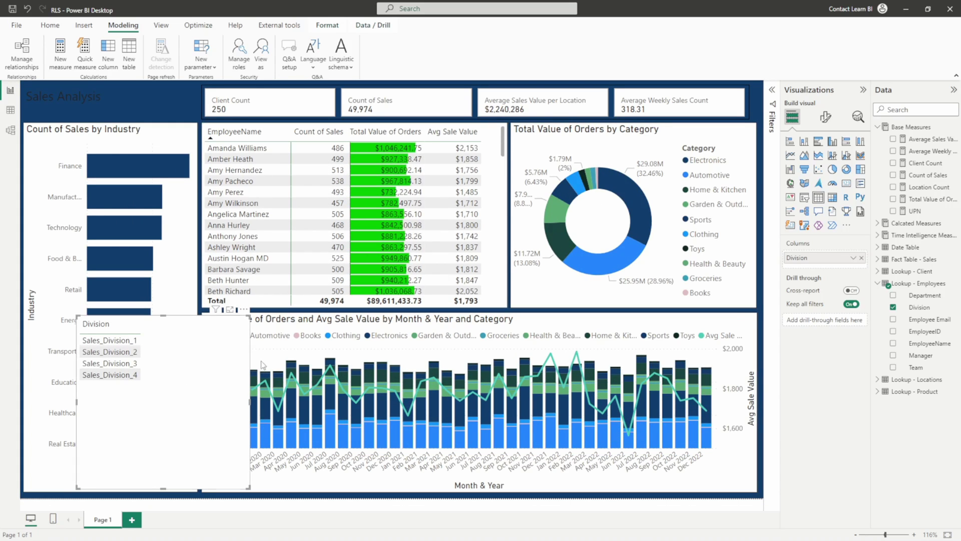
left_click(102, 341)
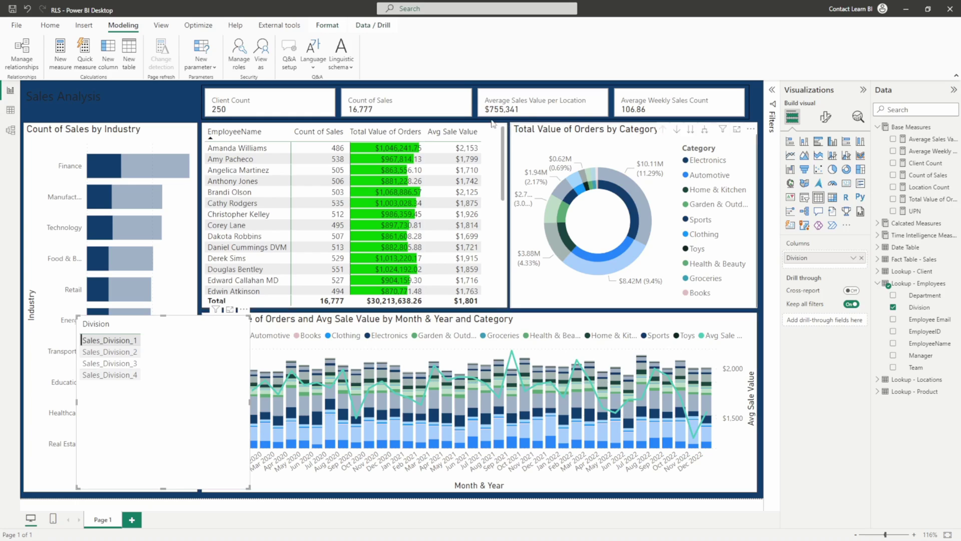
left_click(99, 339)
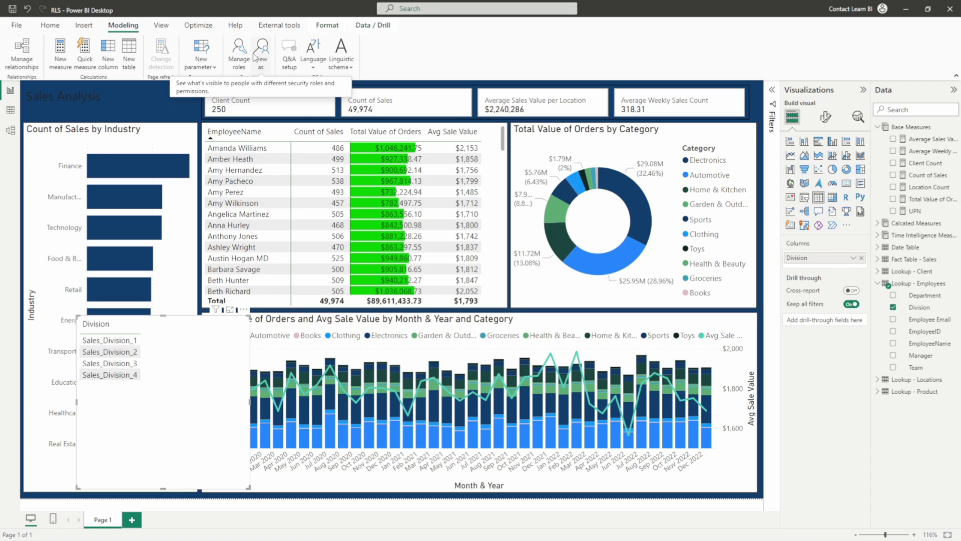
View the report as the Sales_Div1 role to test its row-level filtering
left_click(254, 57)
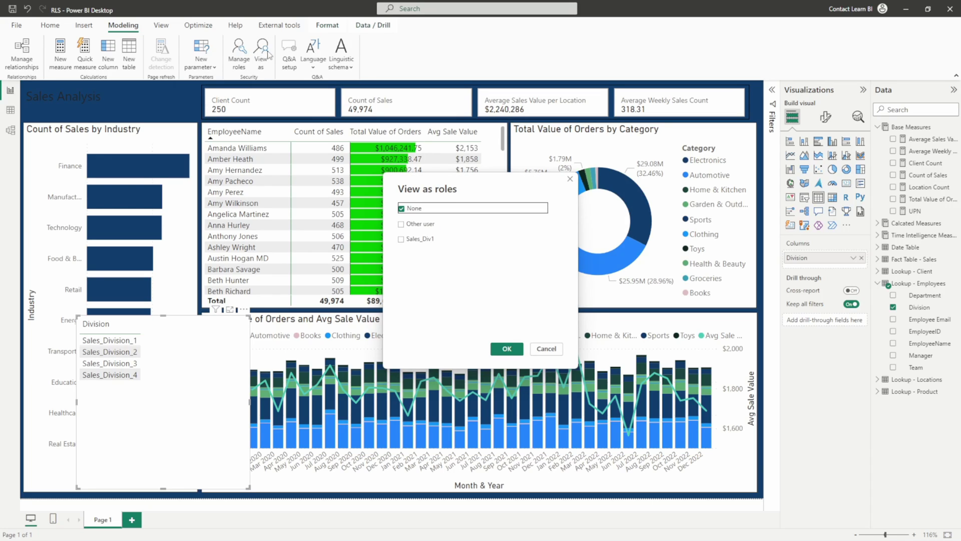
left_click(402, 240)
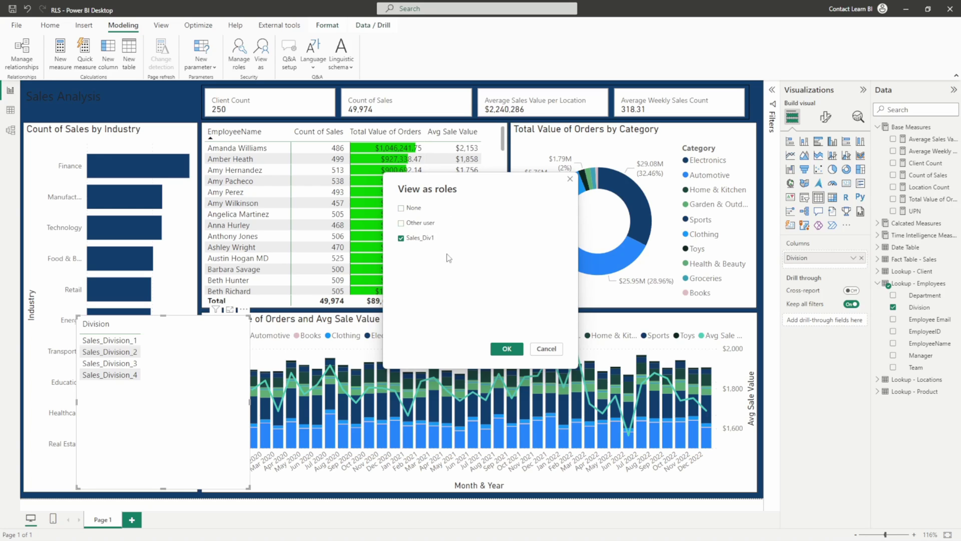
left_click(508, 353)
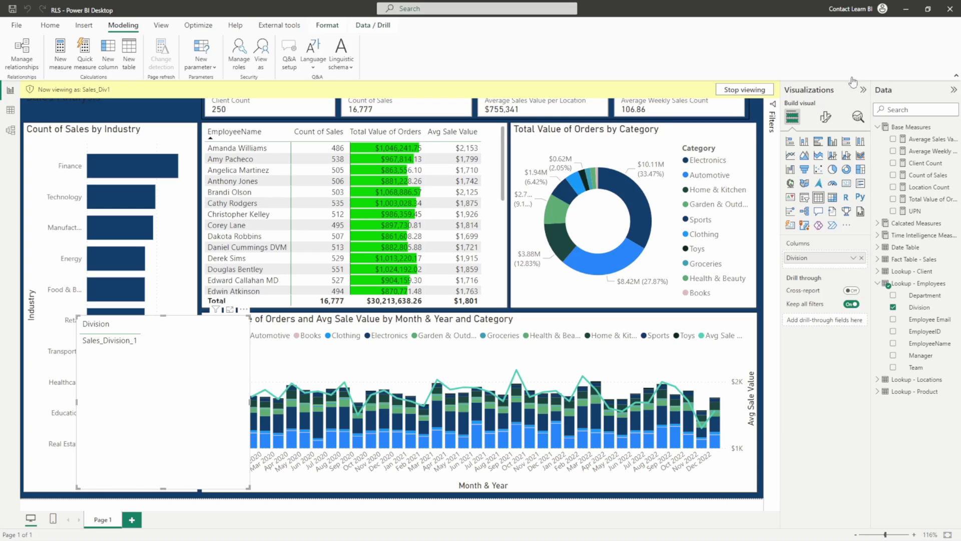
Compare the report cross-filtered by Sales_Division_1 with the view as the Sales_Div1 role, and leave the role view
left_click(743, 93)
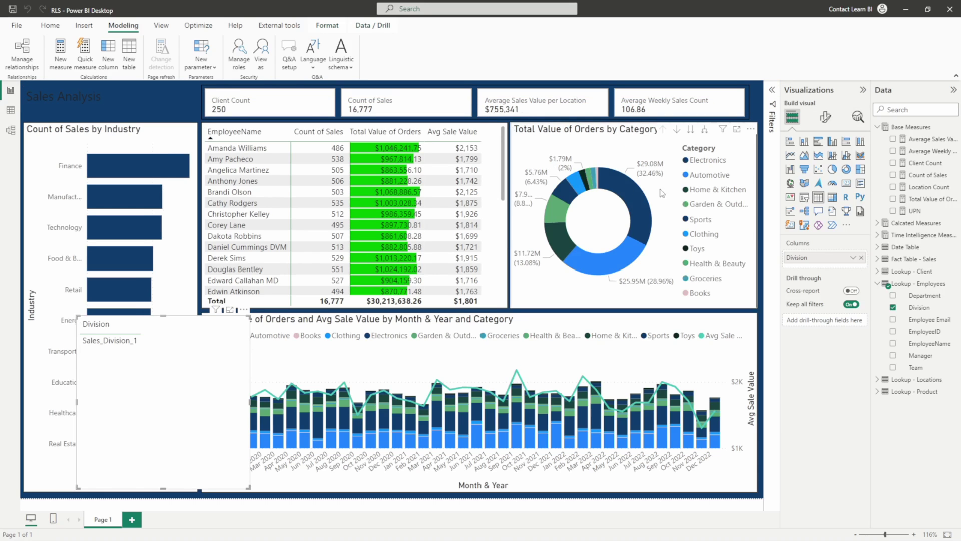
left_click(126, 341)
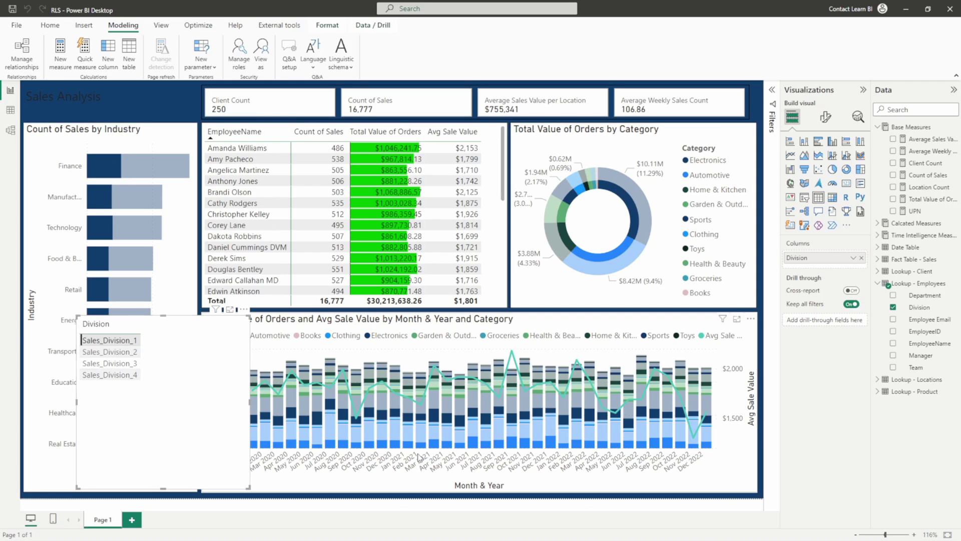
left_click(259, 56)
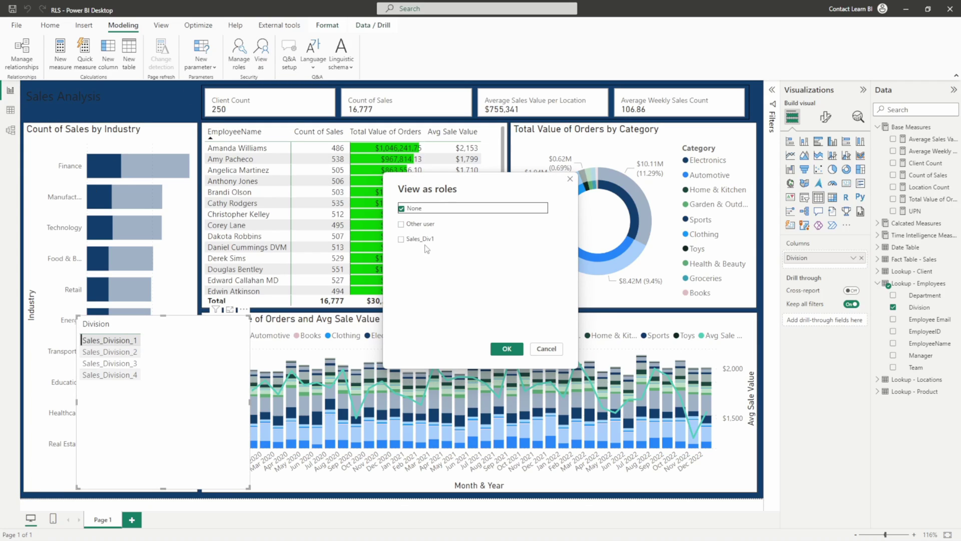
left_click(401, 237)
left_click(506, 349)
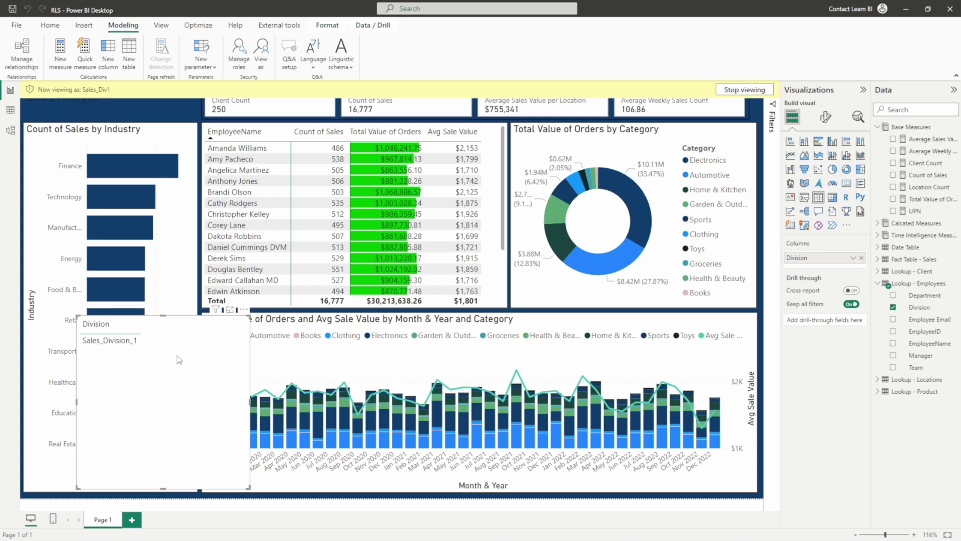
left_click(745, 90)
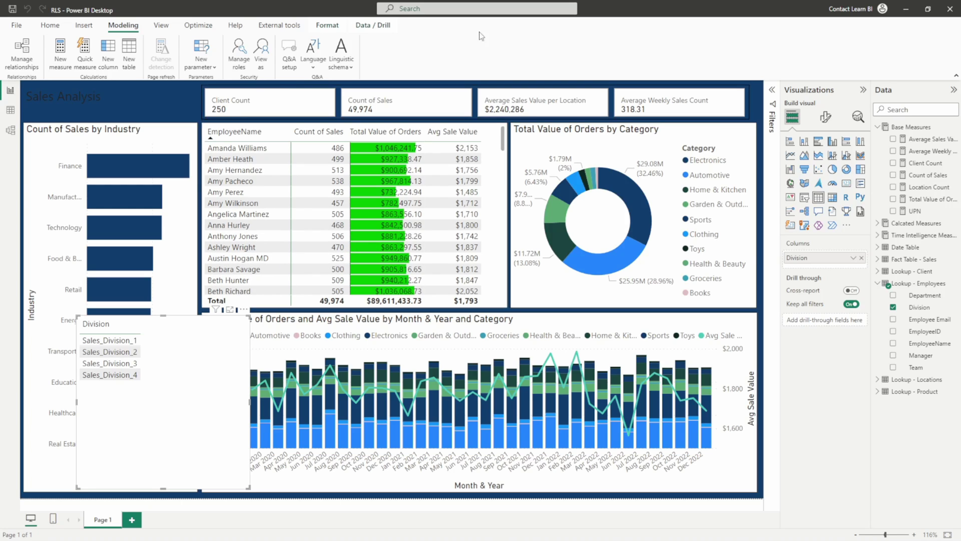
left_click(50, 25)
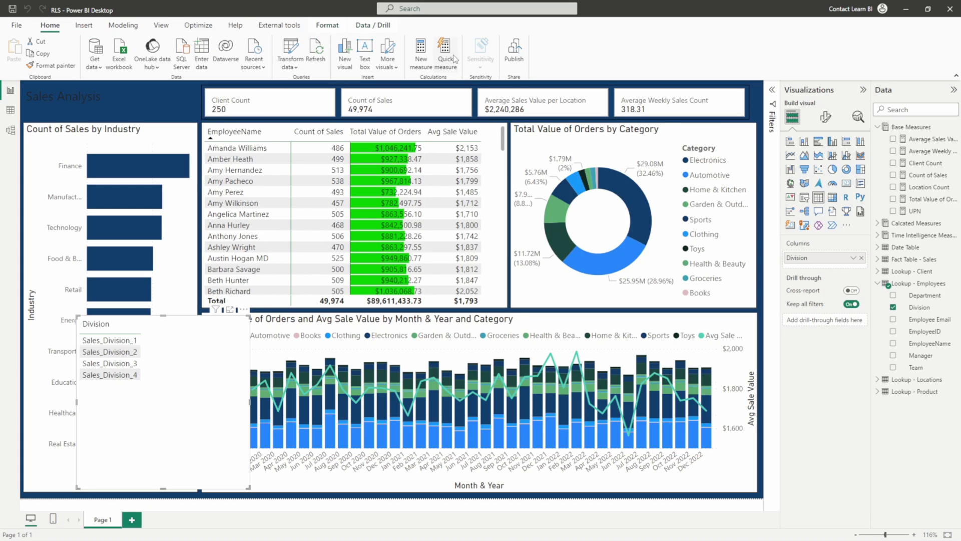
left_click(516, 47)
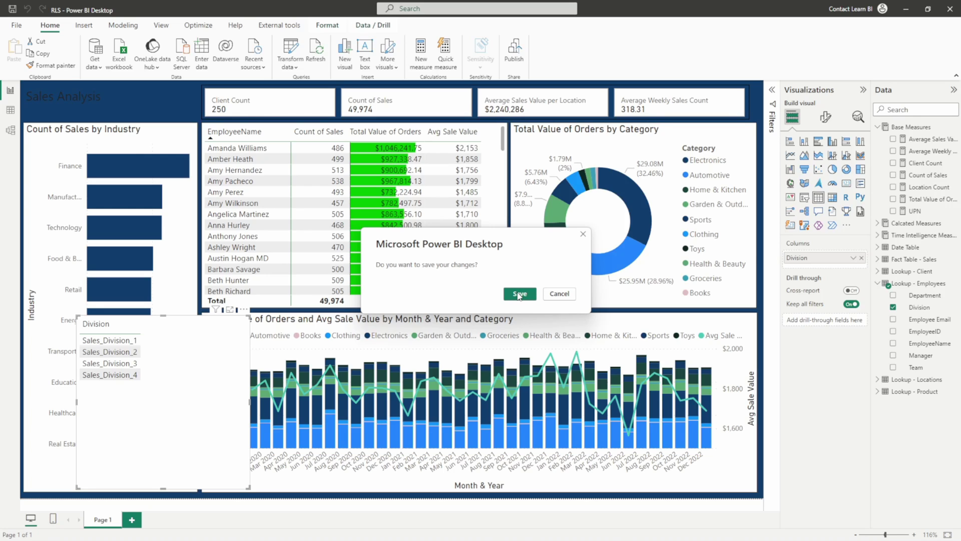
left_click(520, 294)
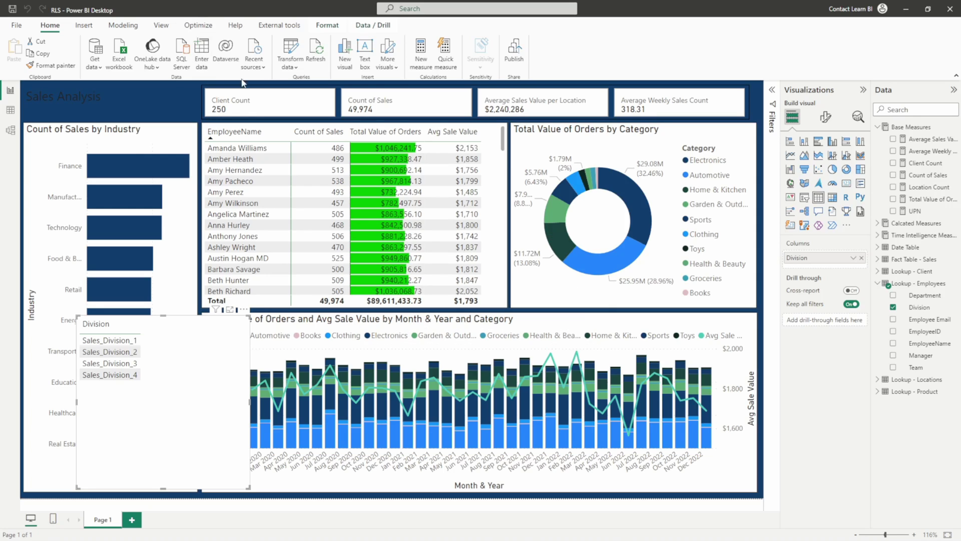
Create a new security role named Sales_Div2
left_click(126, 26)
left_click(239, 55)
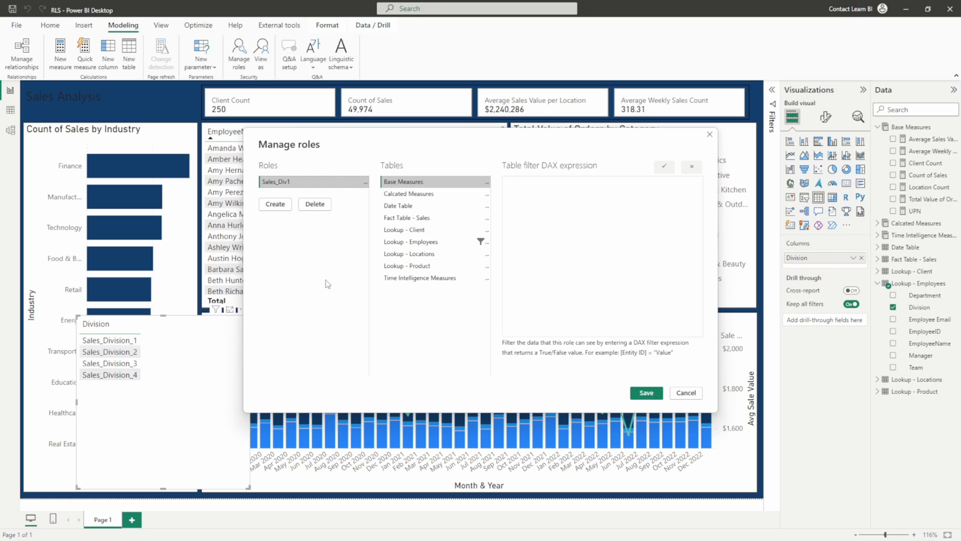
left_click(283, 205)
type("S")
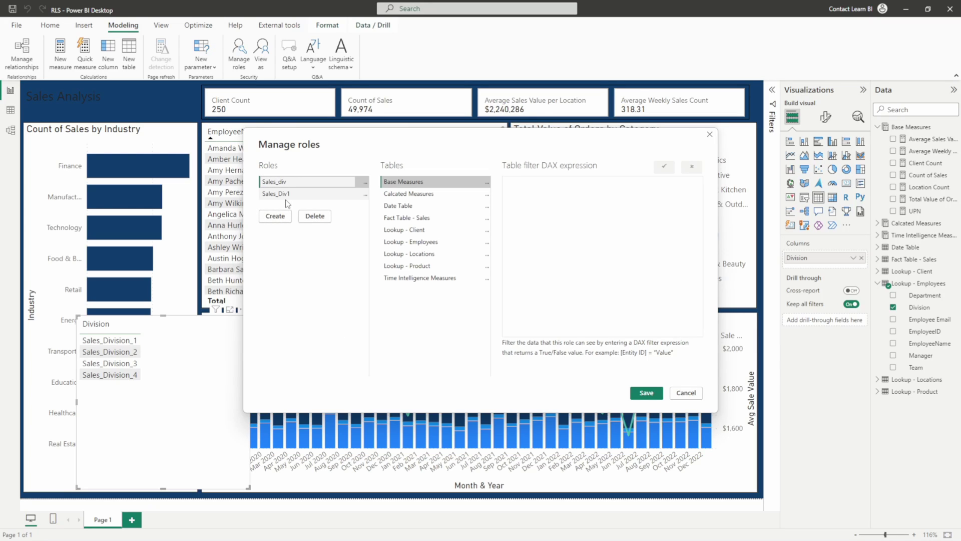
type("ales_Div2")
key("Return")
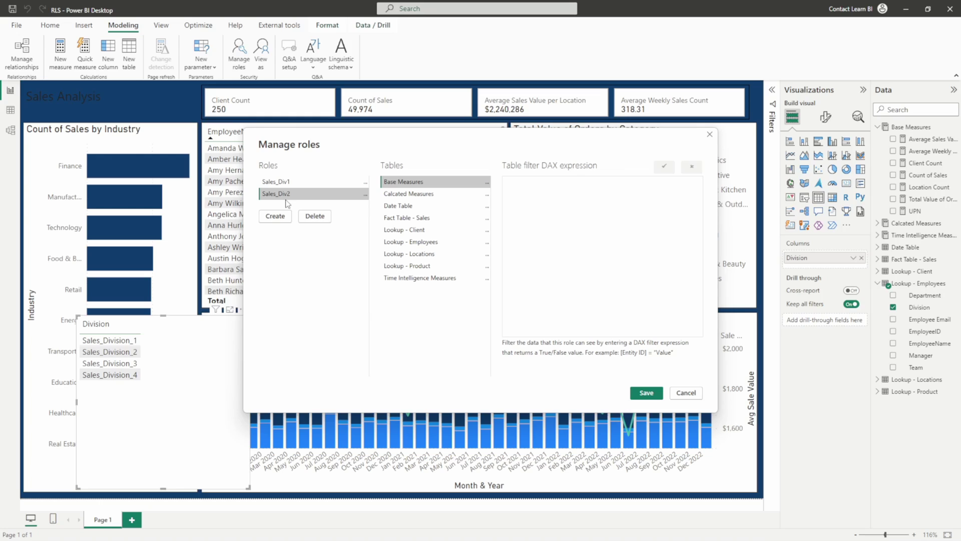
Create two more security roles named Sales_Div3 and Sales_Div4
left_click(287, 216)
type("Sales_D")
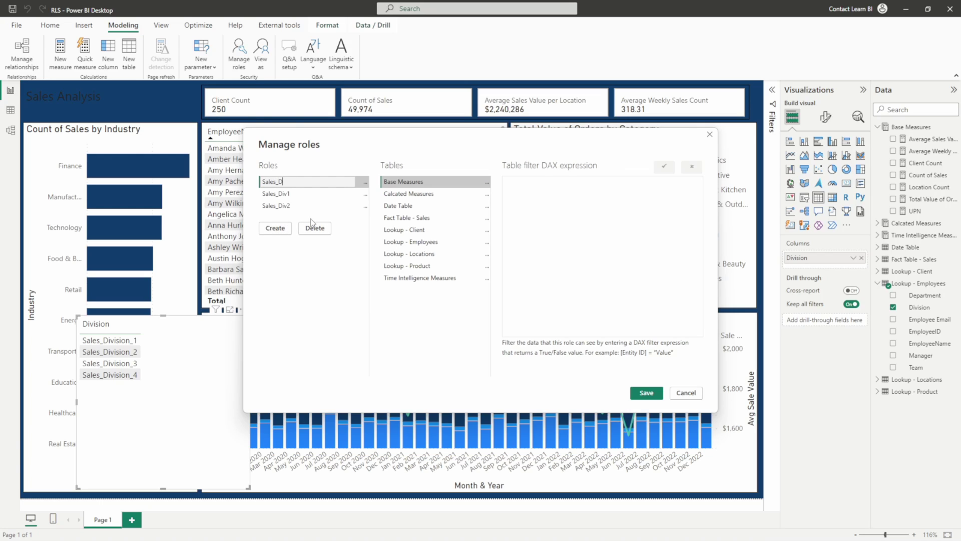
type("iv3")
key("Return")
left_click(289, 230)
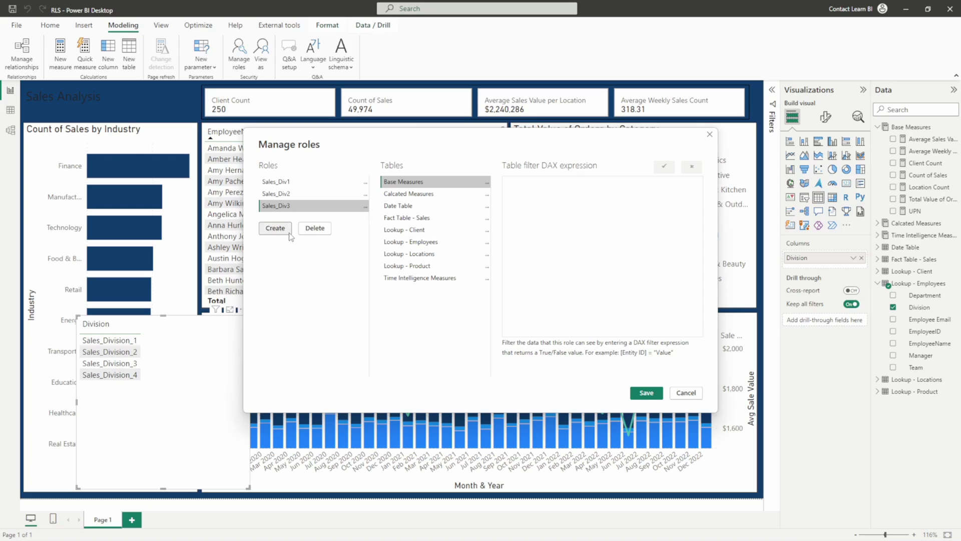
type("Sales_D")
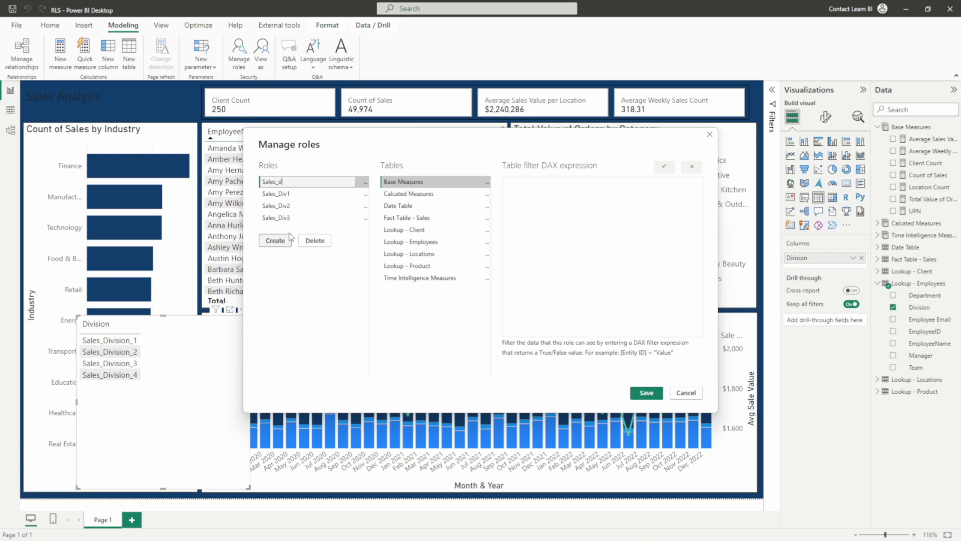
type("iv3")
key("BackSpace")
type("4")
key("Return")
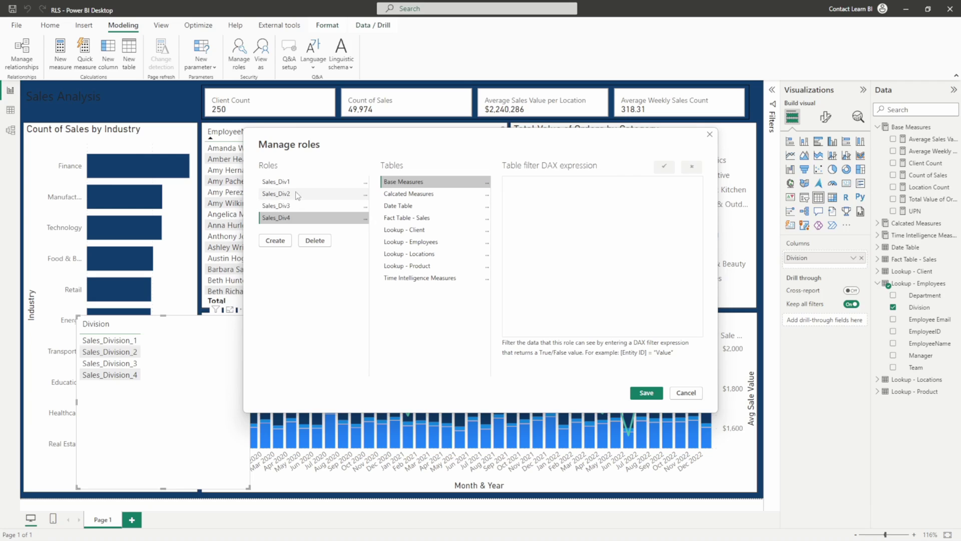
Reuse the Sales_Div1 filter expression for the Sales_Div2 role on Lookup - Employees, changed to [Division] = "Sales_Division_2"
left_click(277, 181)
left_click(411, 242)
triple_click(548, 219)
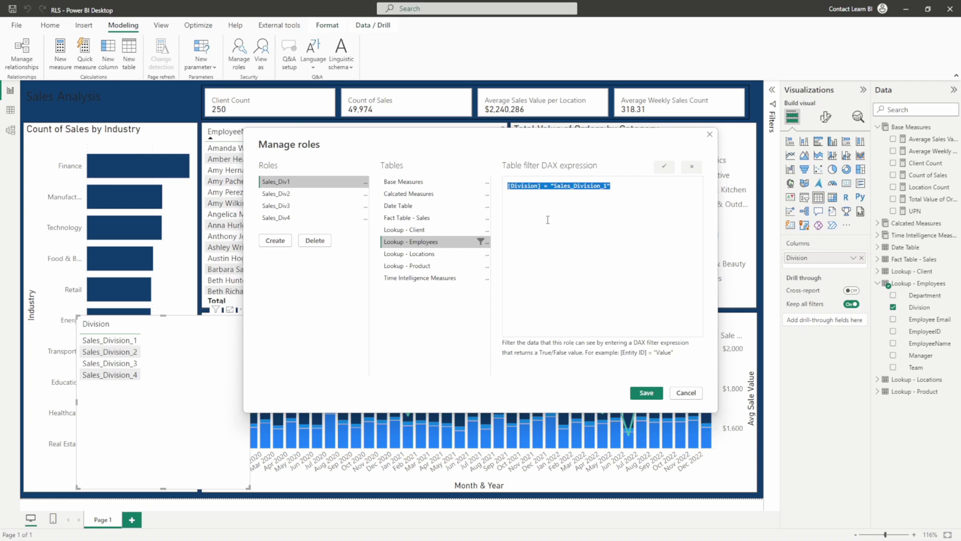
key("ctrl+c")
left_click(325, 193)
left_click(529, 200)
key("ctrl+v")
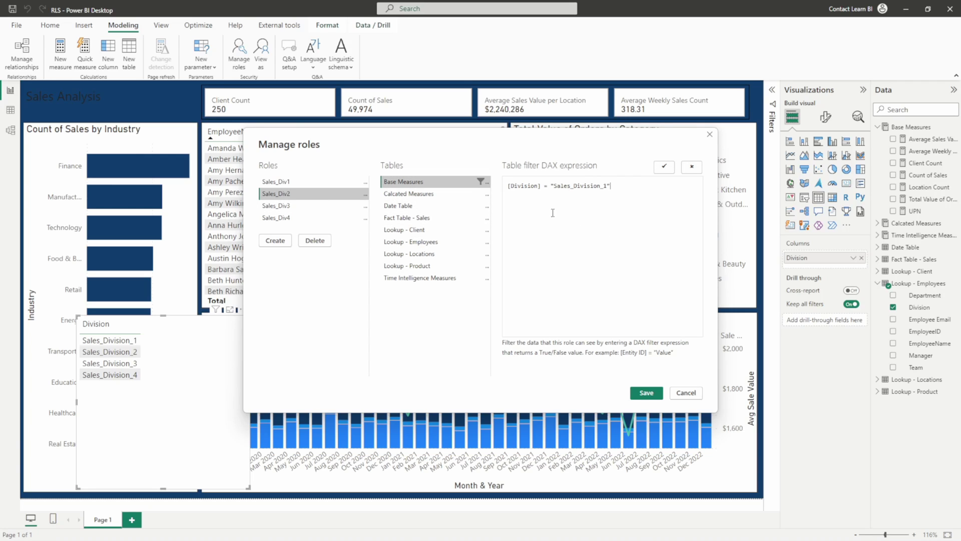
left_click(435, 241)
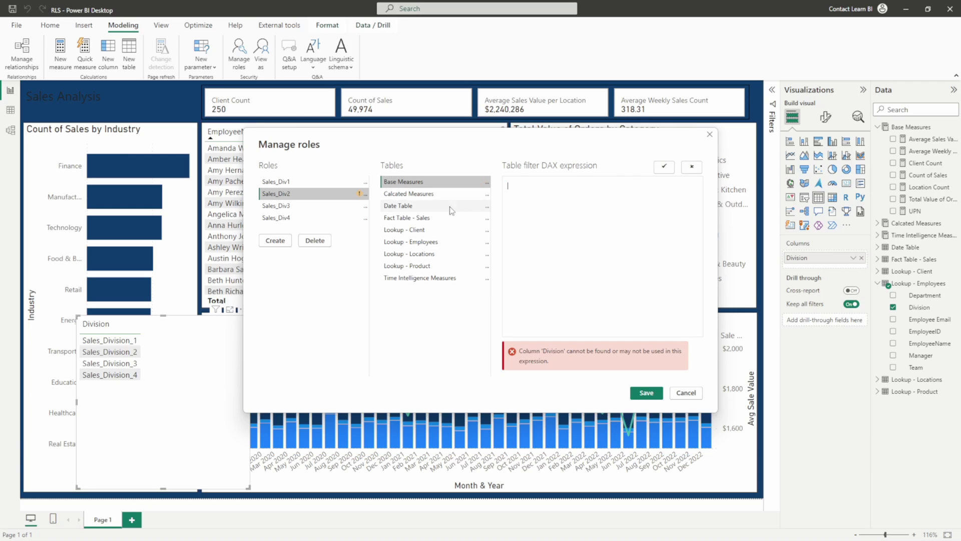
left_click(430, 242)
left_click(553, 196)
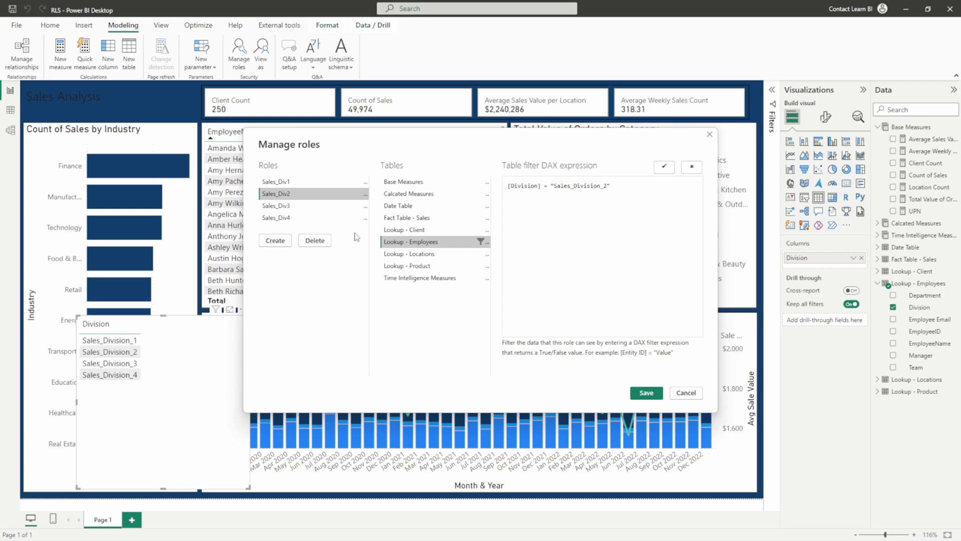
Give the Sales_Div3 role the Lookup - Employees filter [Division] = "Sales_Division_3"
left_click(333, 202)
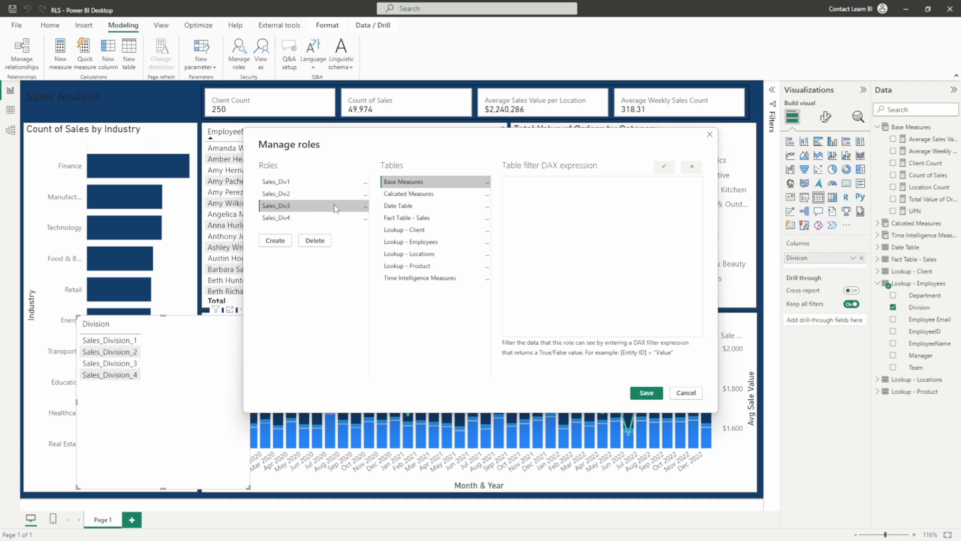
left_click(422, 242)
left_click(548, 195)
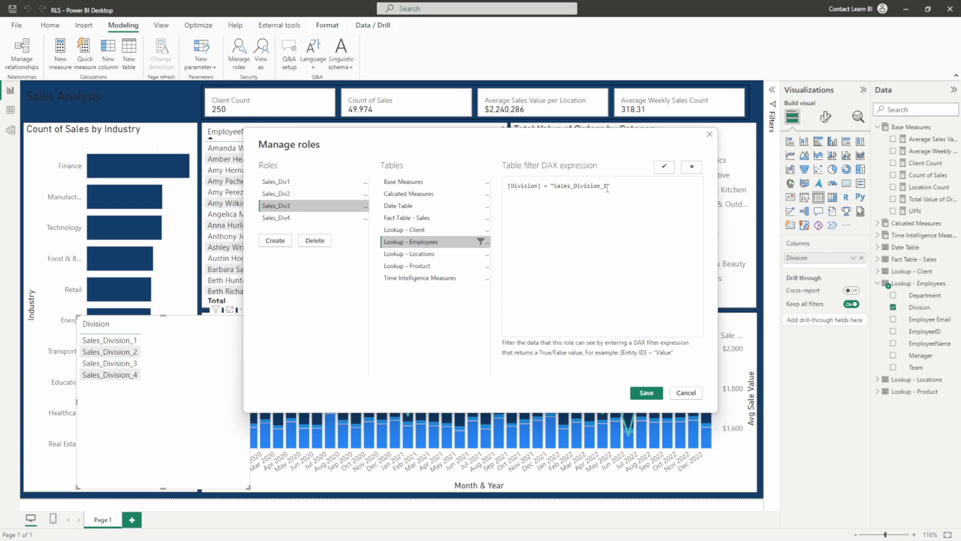
Give the Sales_Div4 role the Lookup - Employees filter [Division] = "Sales_Division_4" and save the roles
left_click(345, 218)
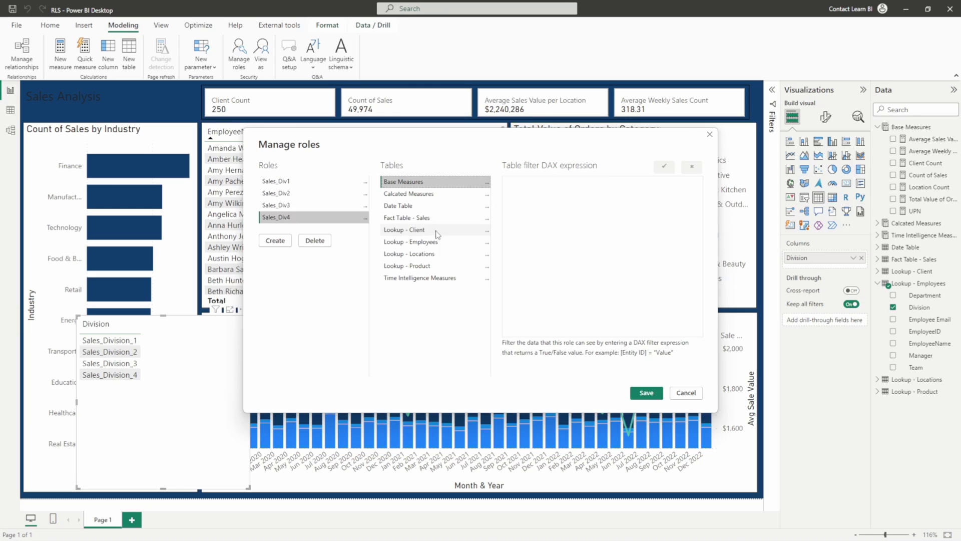
left_click(442, 242)
key("ctrl+v")
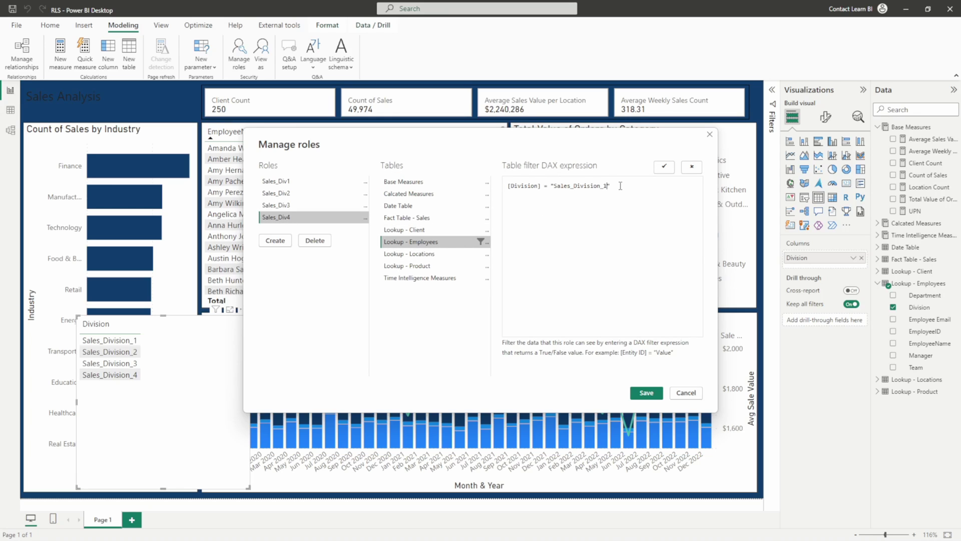
left_click(652, 394)
View the report as the Sales_Div3 role to test its row-level filtering
left_click(260, 51)
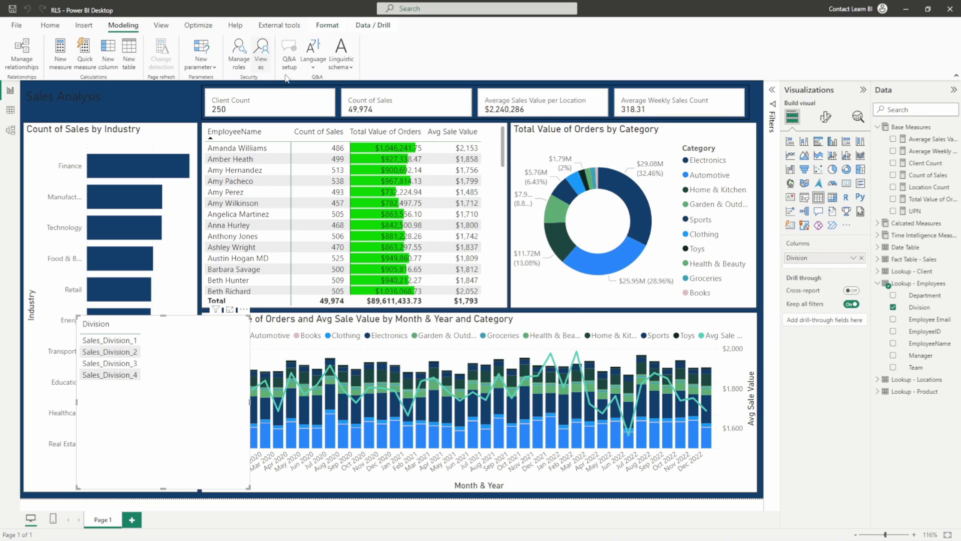
left_click(424, 268)
left_click(505, 349)
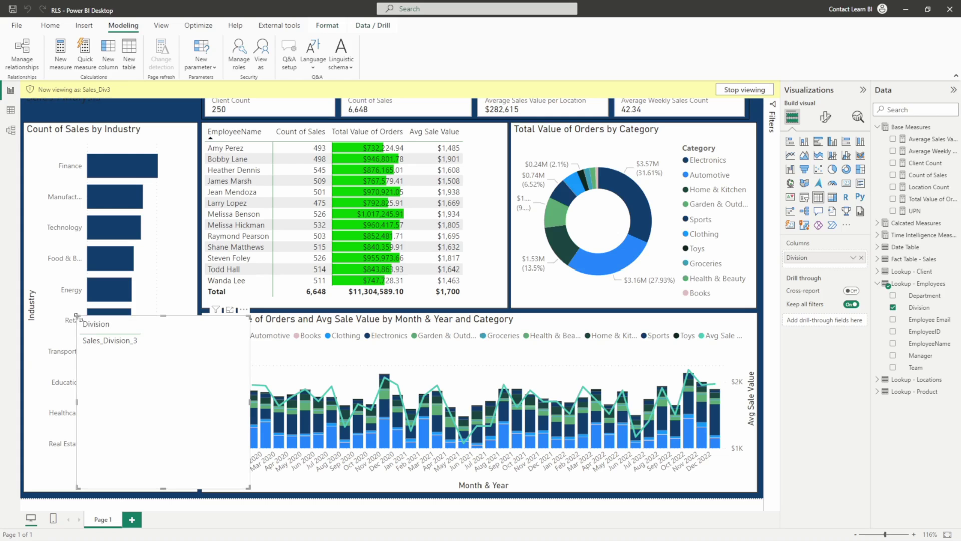
Shrink the Division table and shift it off the monthly orders chart, and stop viewing as Sales_Div3
left_click_drag(78, 317, 193, 393)
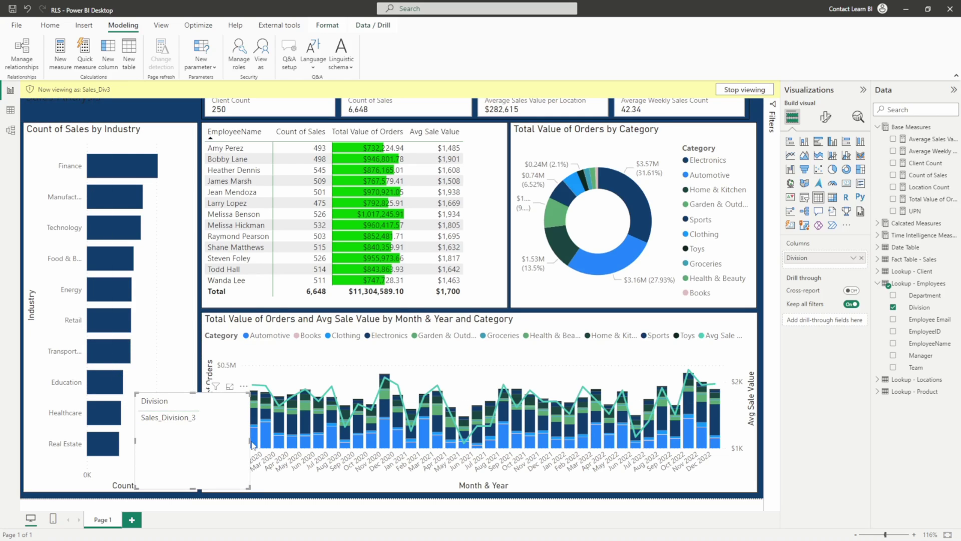
mouse_move(244, 443)
left_mouse_down()
mouse_move(220, 444)
mouse_move(229, 444)
left_mouse_up()
left_click(745, 90)
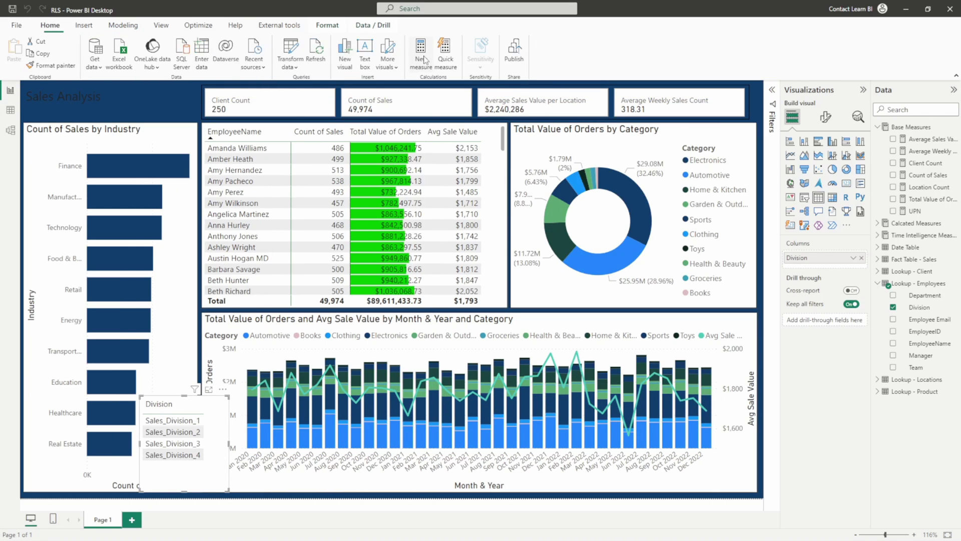
Save the changes and publish the report to the RLS_Demo workspace
left_click(515, 49)
left_click(518, 299)
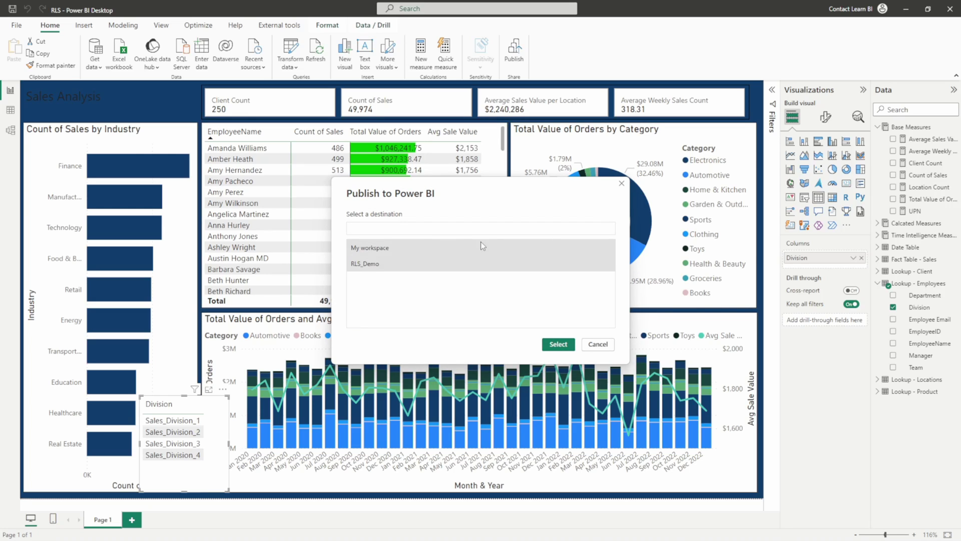
left_click(558, 344)
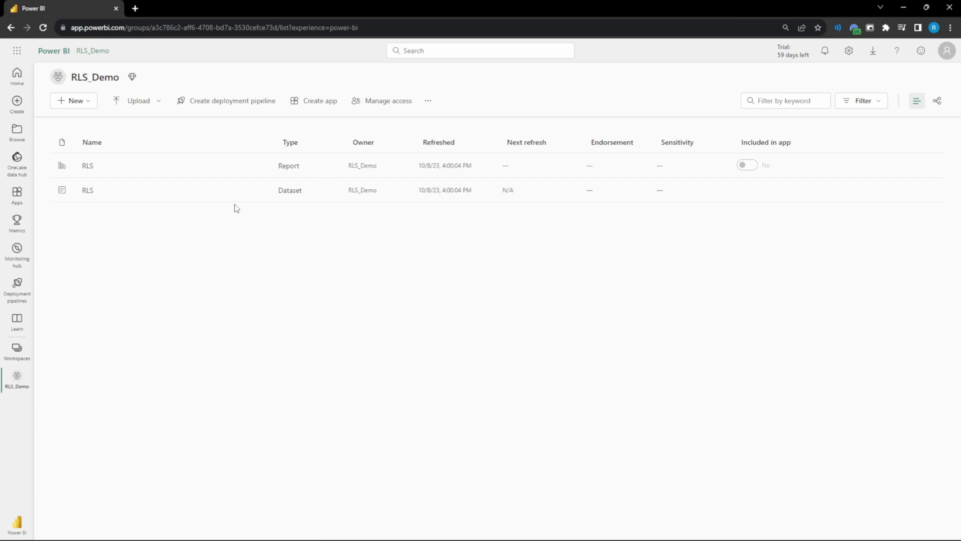
In the Power BI service, open the RLS dataset's security settings and add the Learn BI account to the Sales_Div1 role
left_click(261, 190)
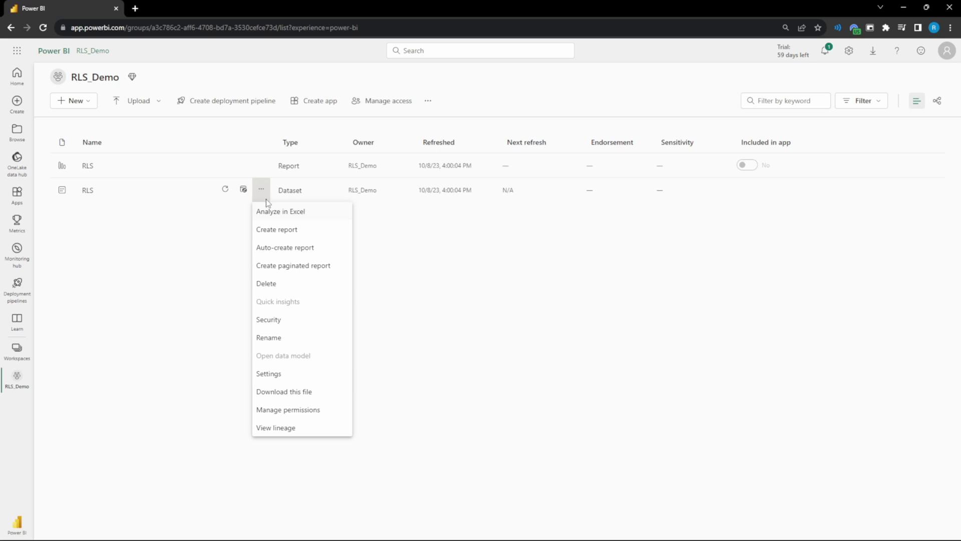
left_click(283, 321)
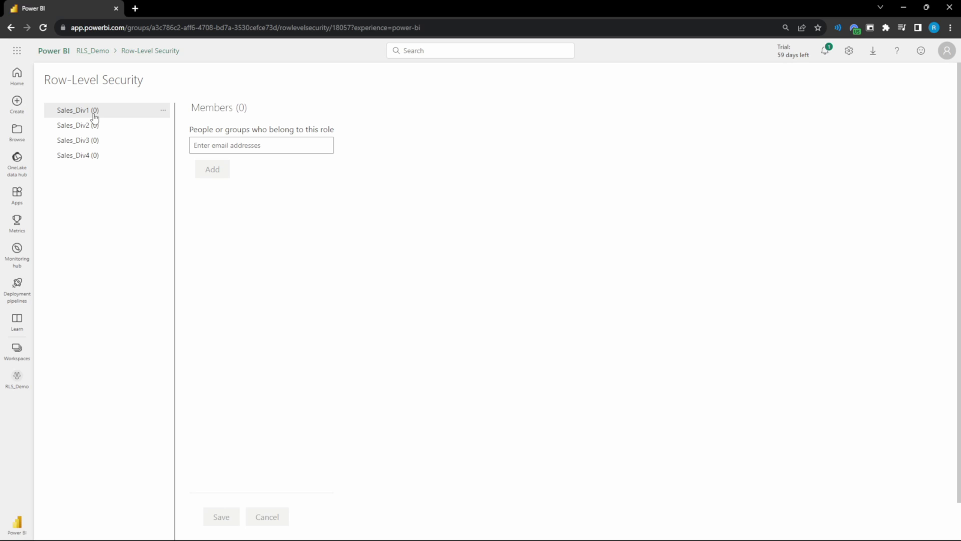
left_click(276, 148)
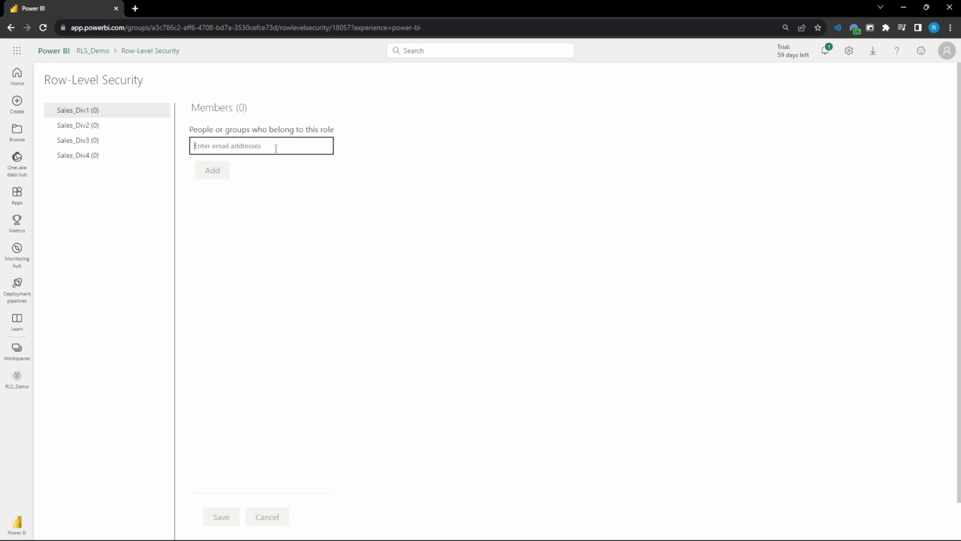
type("con")
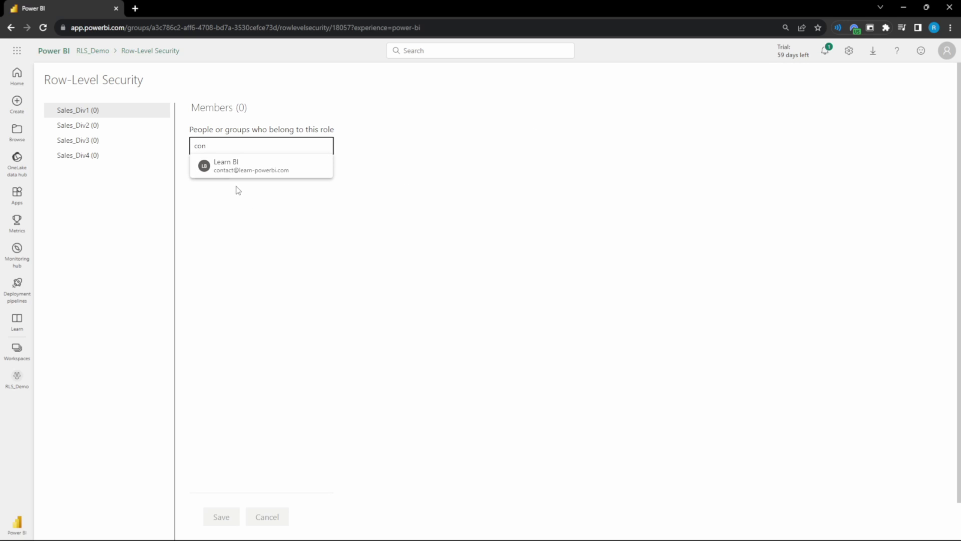
left_click(232, 167)
left_click(209, 171)
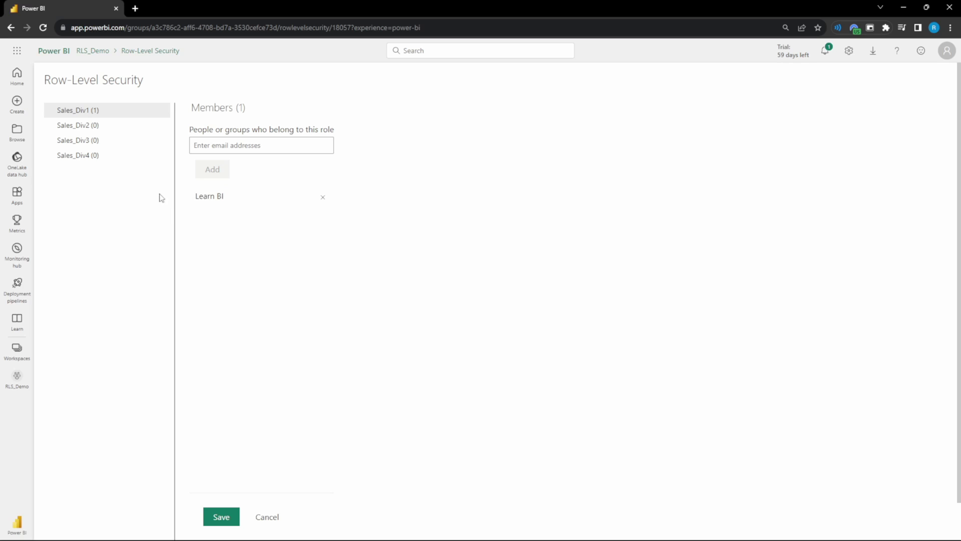
Save the updated membership of the Sales_Div1 role
left_click(162, 116)
left_click(184, 131)
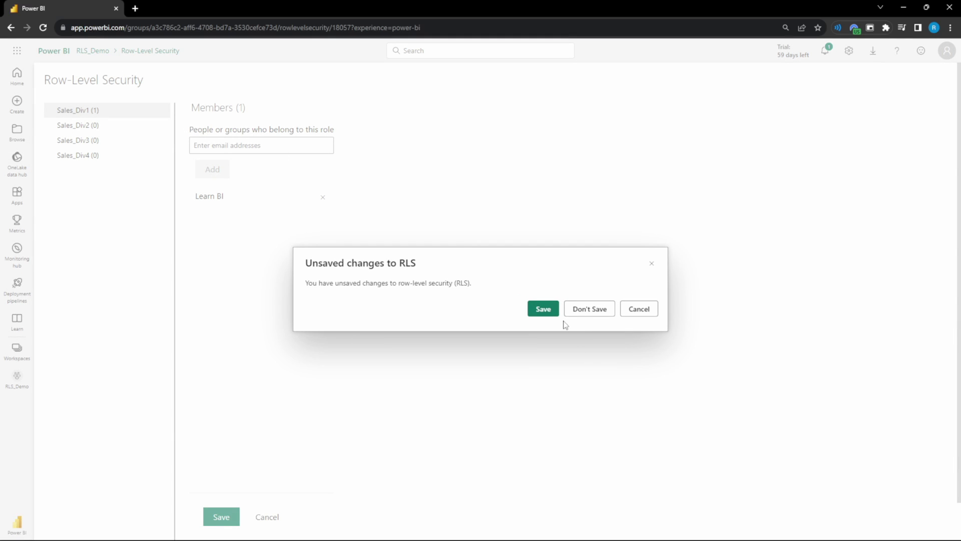
left_click(650, 313)
left_click(222, 516)
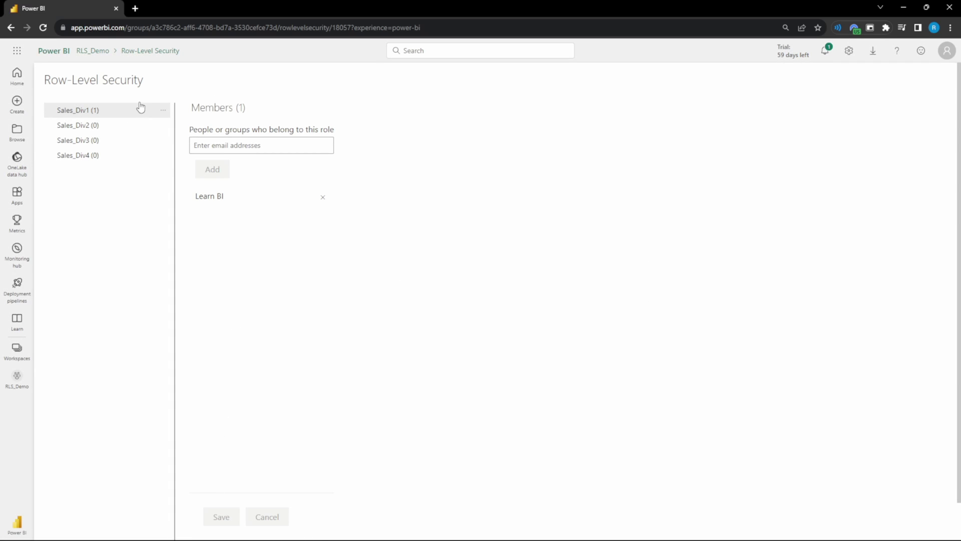
Test the report as the Sales_Div1 role, and switch the test view to the Sales_Div2 role only
left_click(164, 111)
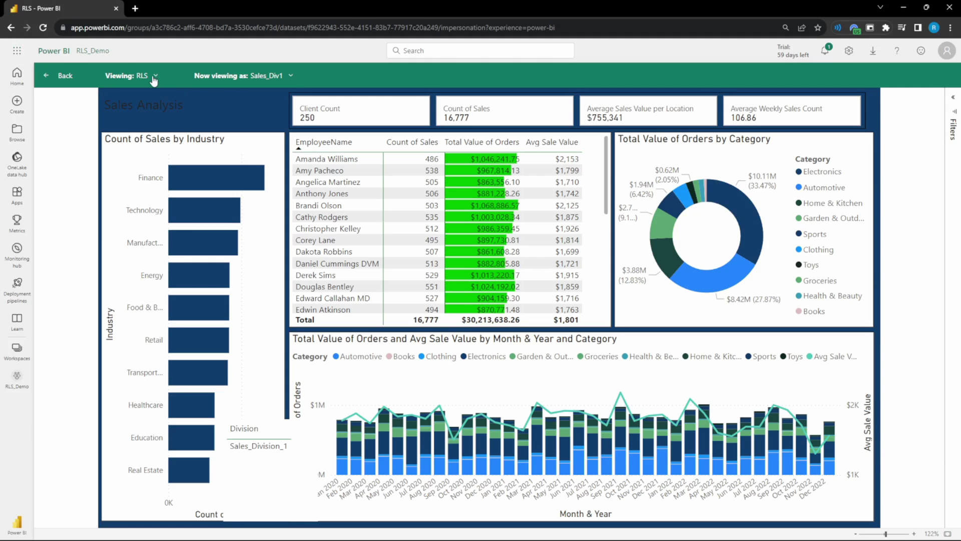
left_click(268, 77)
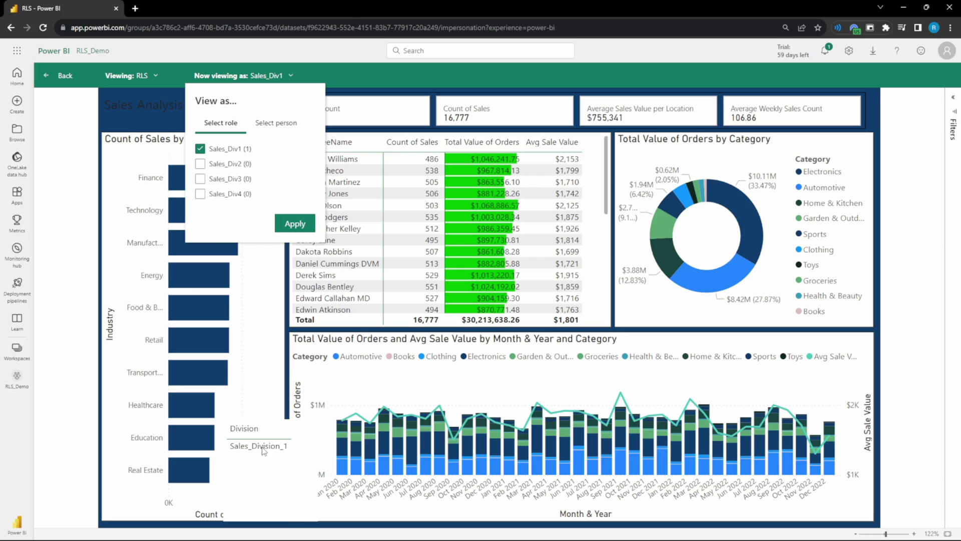
left_click(200, 163)
left_click(200, 149)
left_click(295, 223)
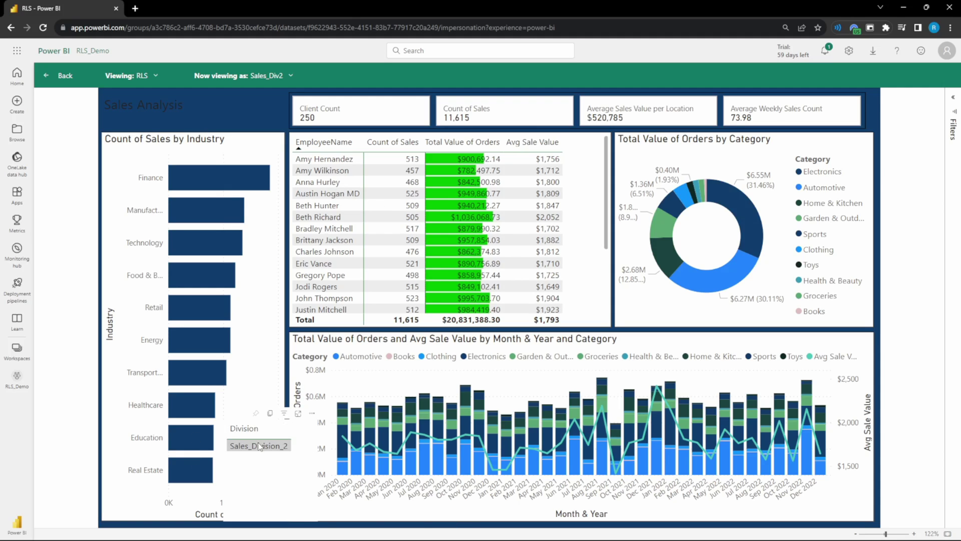
Return to the row-level security settings and check the members of the Sales_Div1, Sales_Div2 and Sales_Div3 roles
left_click(60, 80)
left_click(99, 122)
left_click(113, 116)
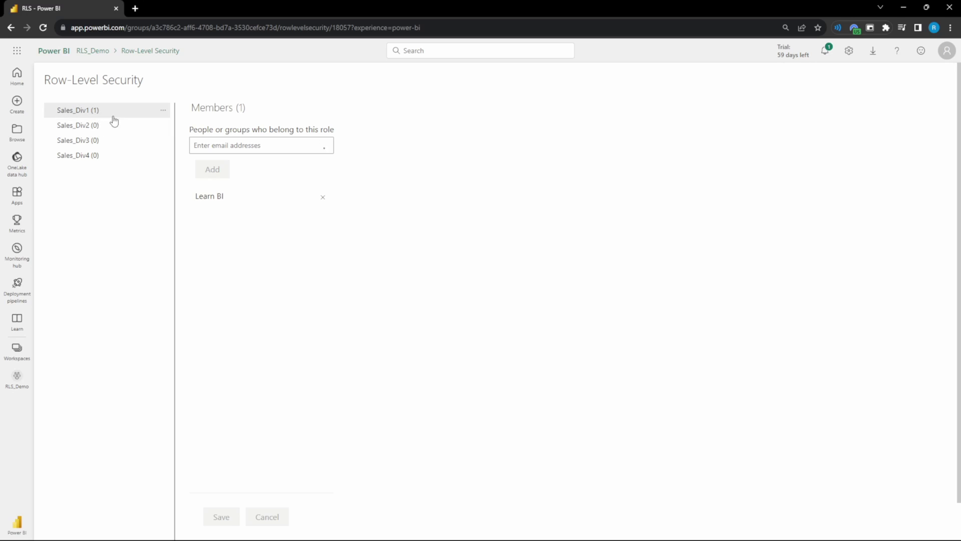
left_click(105, 127)
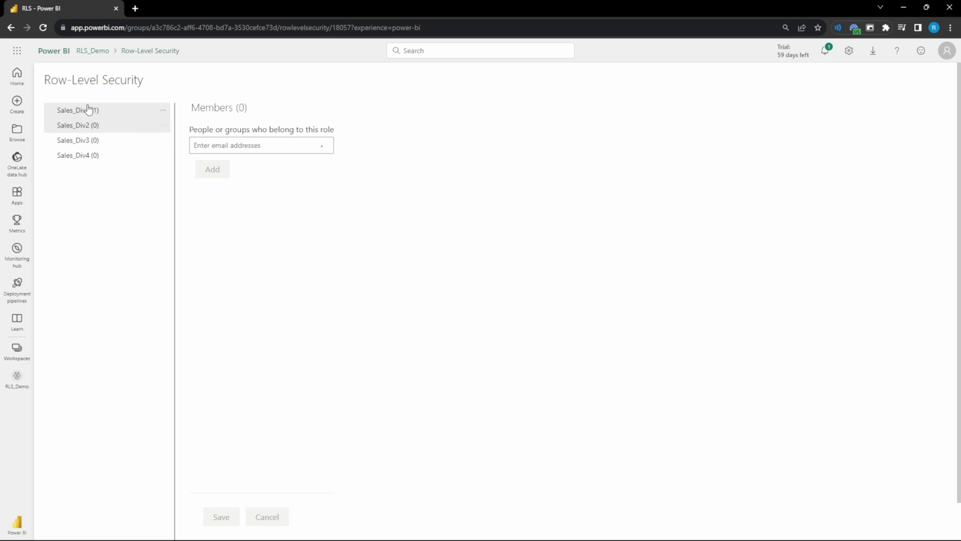
left_click(97, 142)
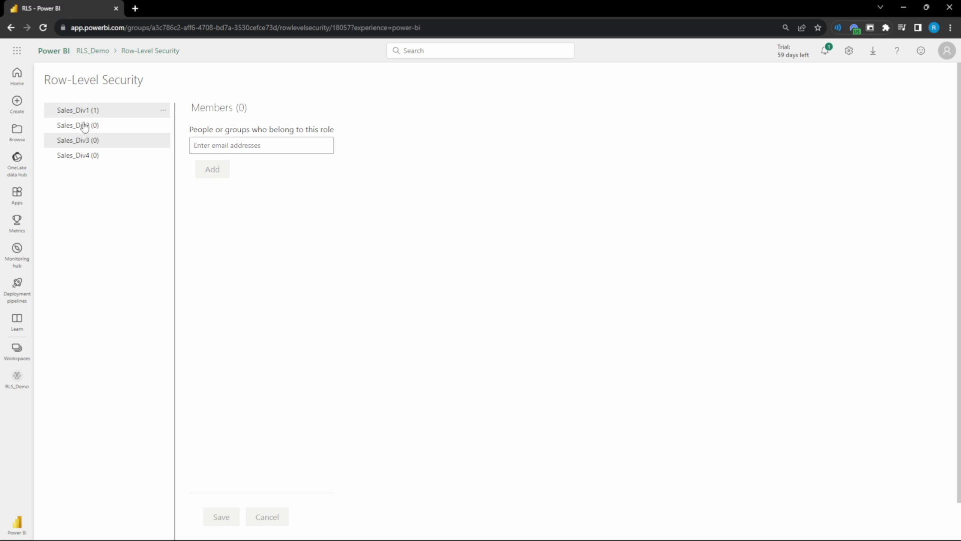
left_click(107, 115)
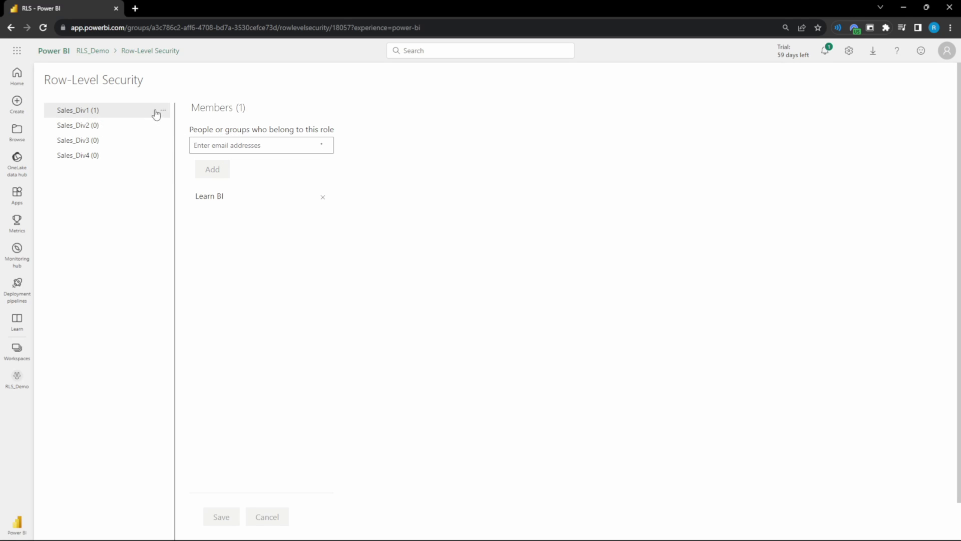
Remove the Learn BI account from the Sales_Div1 role and save the role membership
left_click(323, 198)
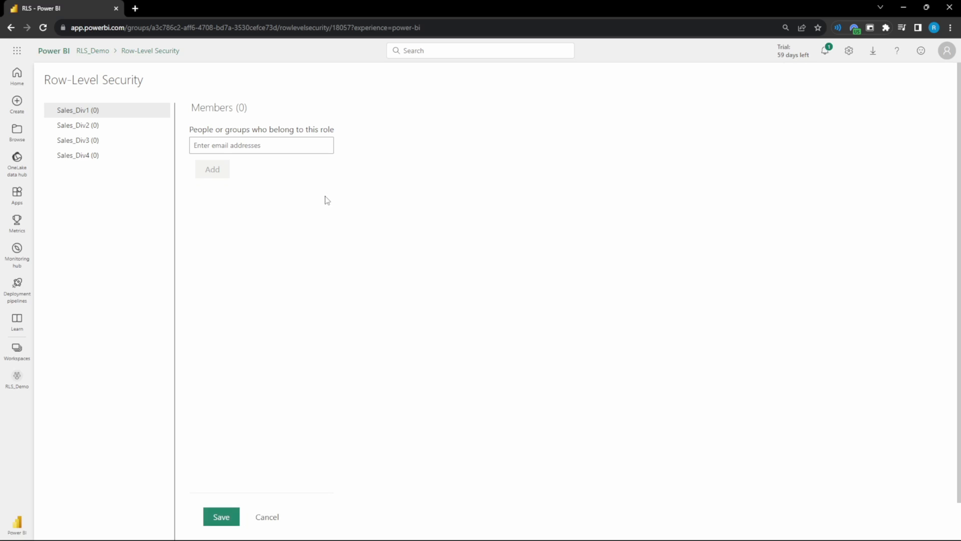
left_click(165, 156)
left_click(120, 178)
left_click(17, 349)
left_click(317, 371)
left_click(221, 517)
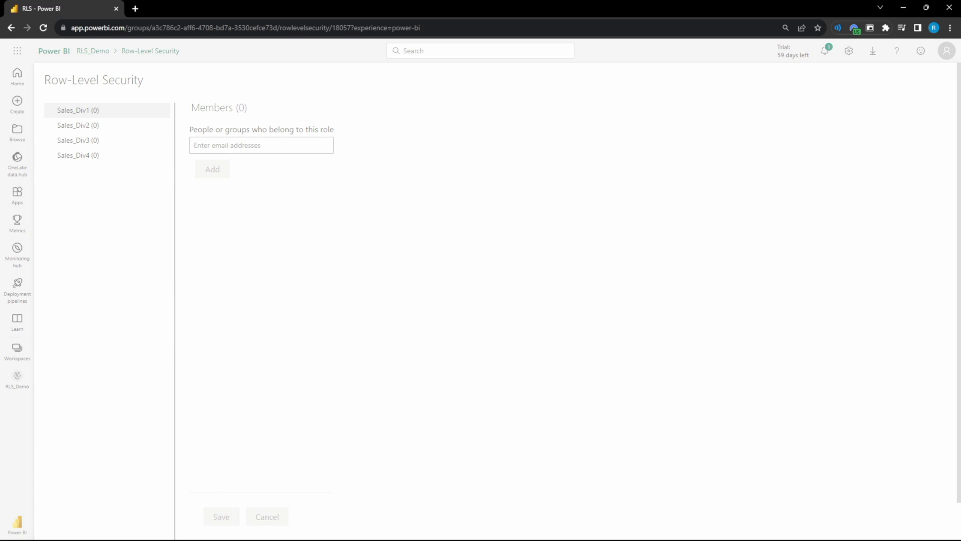
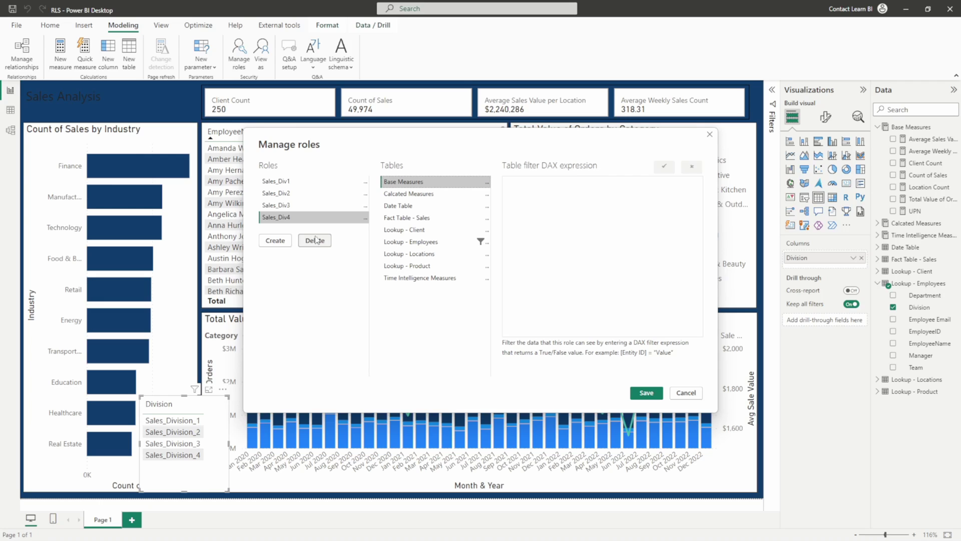
In Power BI Desktop, delete the Sales_Div4, Sales_Div3 and Sales_Div2 roles
left_click(315, 241)
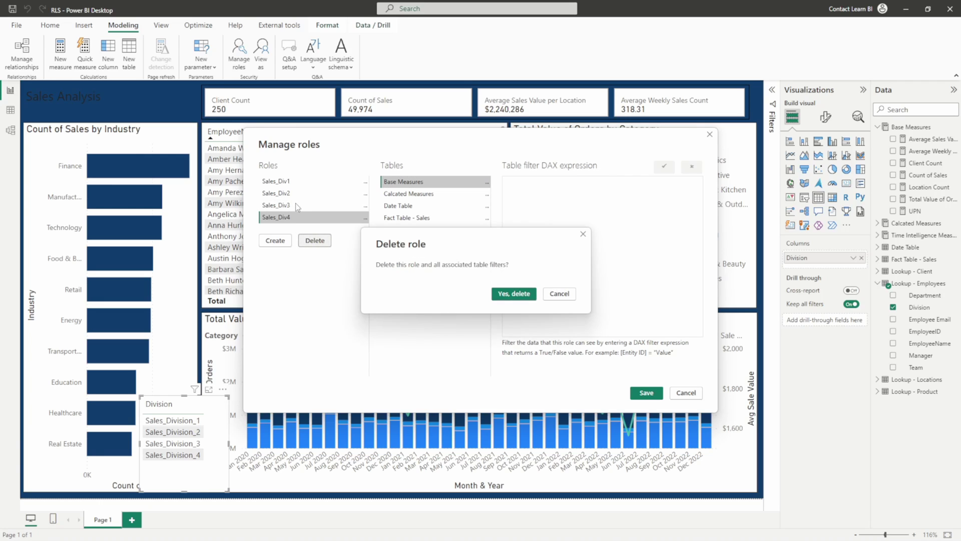
key("Return")
left_click(315, 228)
key("Escape")
key("Delete")
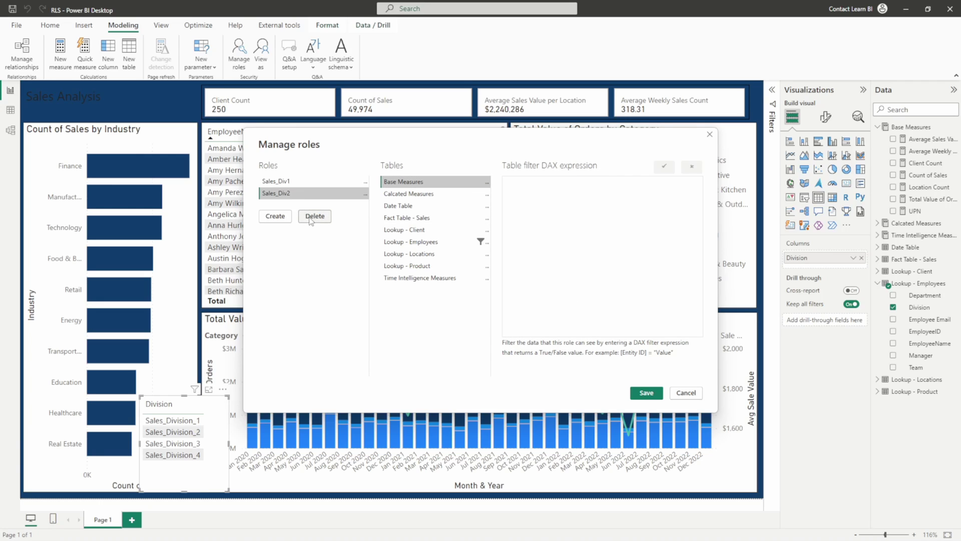
key("Delete")
Rename the Sales_Div1 role as Divisional Filtering UPN
right_click(313, 181)
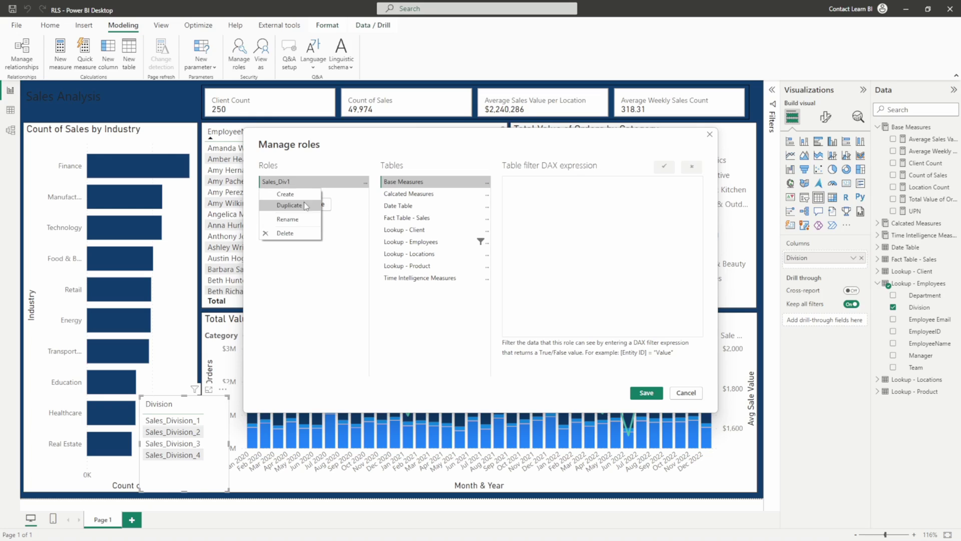
left_click(297, 220)
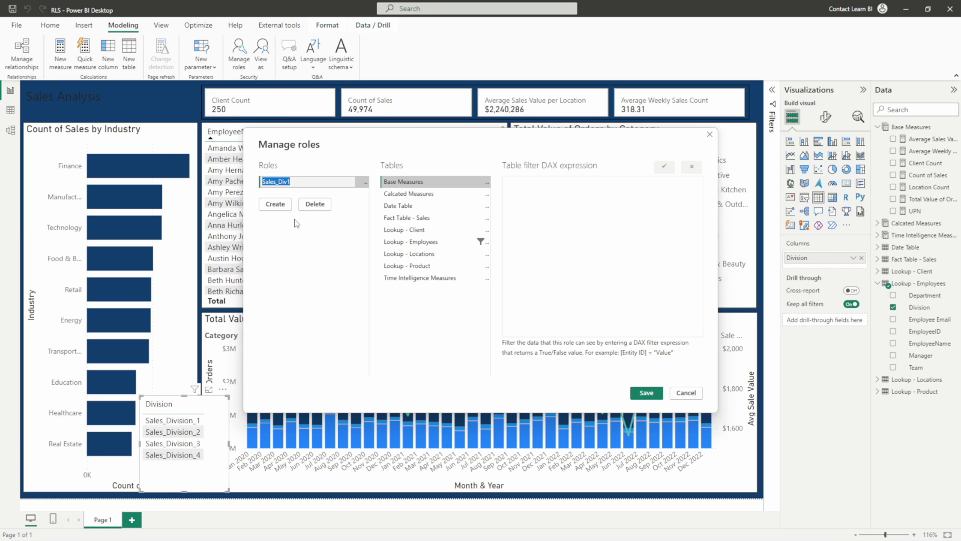
type("Divisional Filtering UPN")
key("Return")
Clear the role's existing DAX filter on the Lookup - Employees table and add a new filter on [Division]
left_click(430, 242)
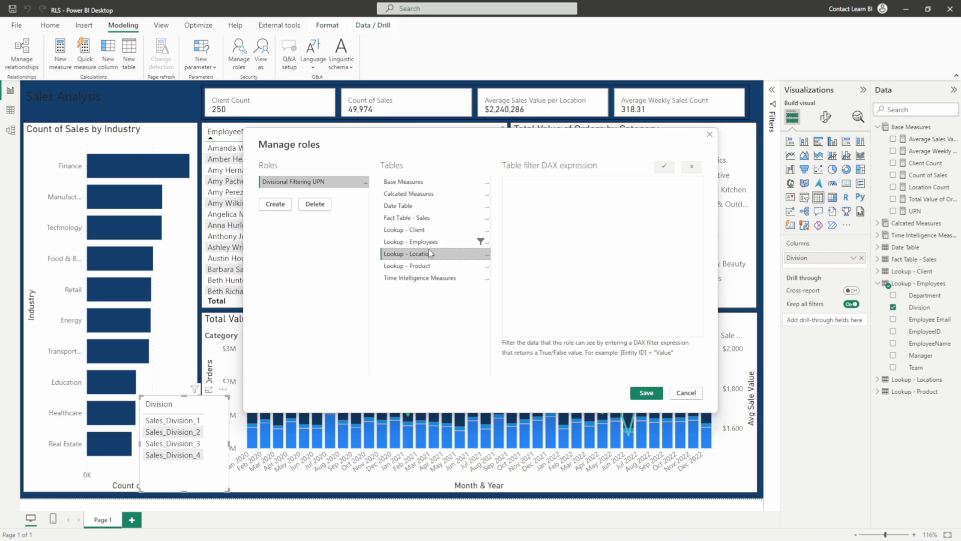
left_click(577, 186)
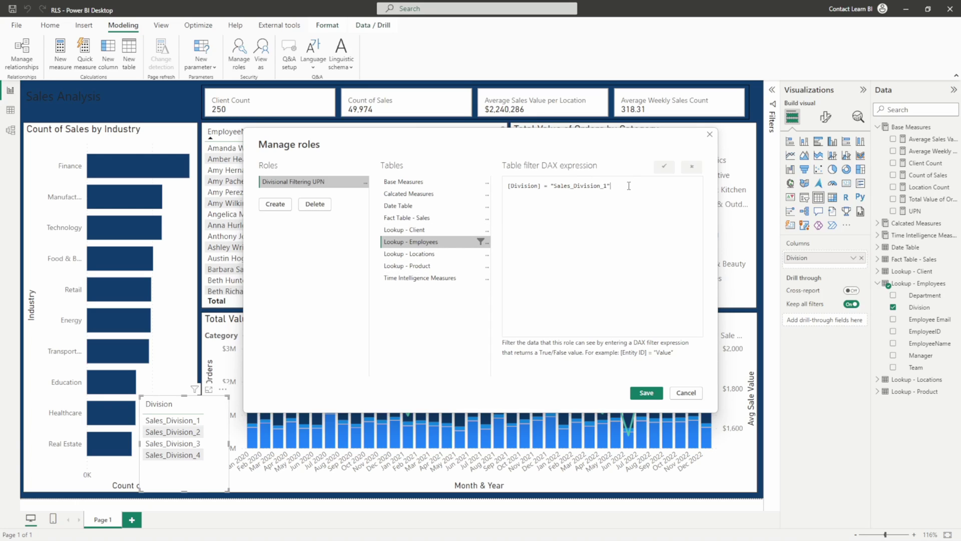
key("ctrl+a")
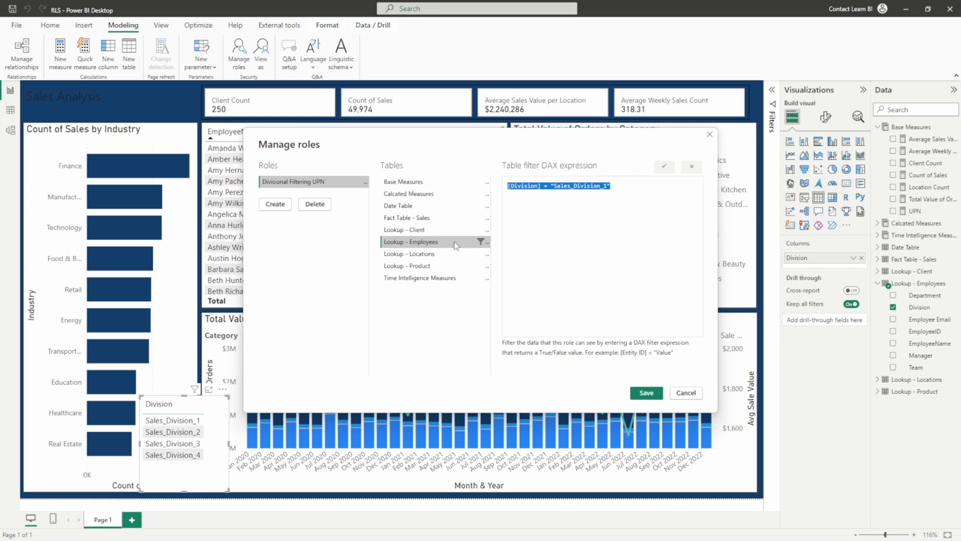
key("Delete")
left_click(487, 244)
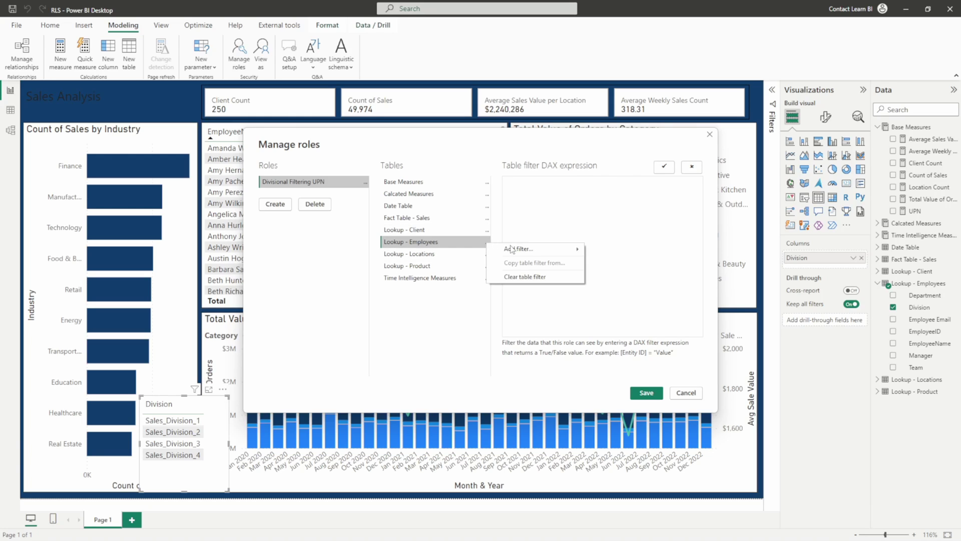
mouse_move(559, 253)
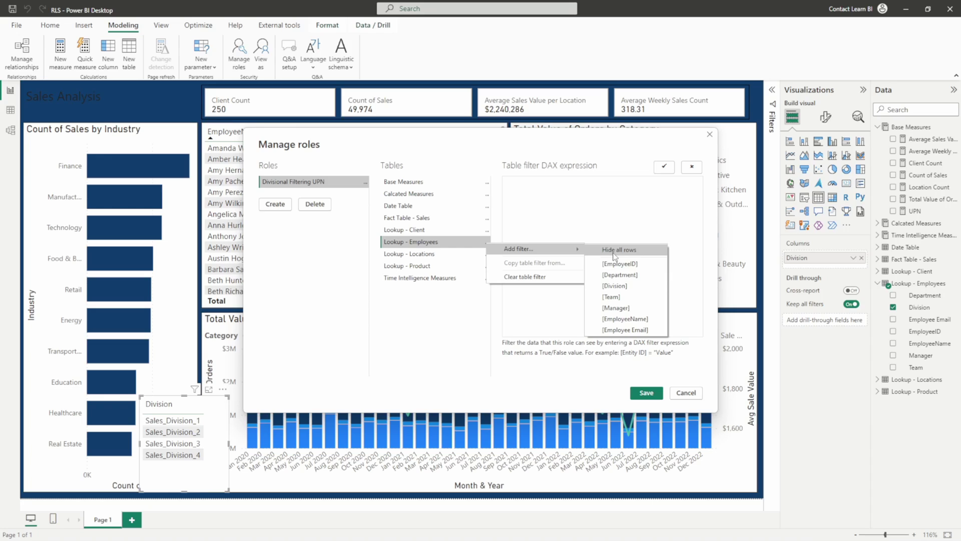
left_click(626, 286)
Replace the filter's placeholder value with a LOOKUPVALUE function that returns 'Lookup - Employees'[Division]
left_click_drag(556, 185, 550, 186)
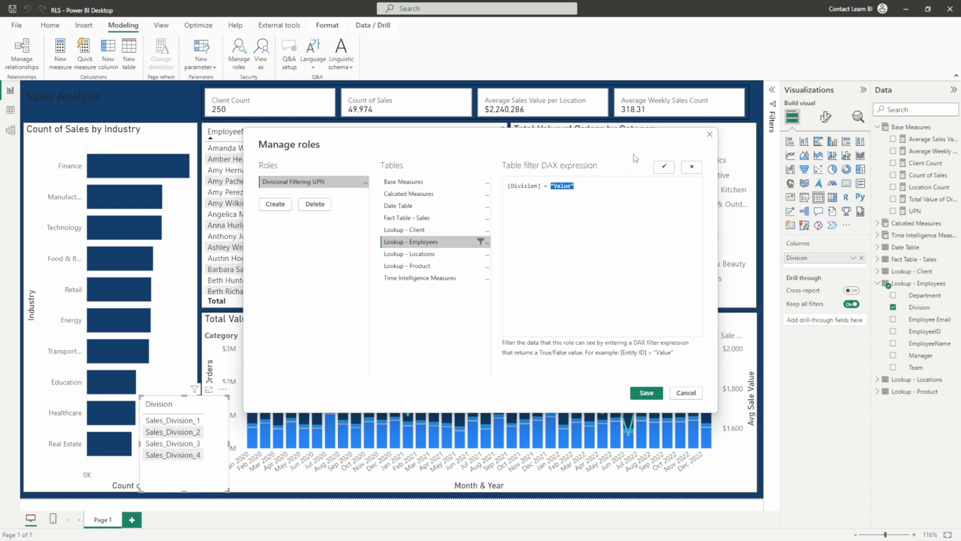
key("BackSpace")
type("LOOK")
type("UPVALUE(")
type("Look")
type("up - Employees")
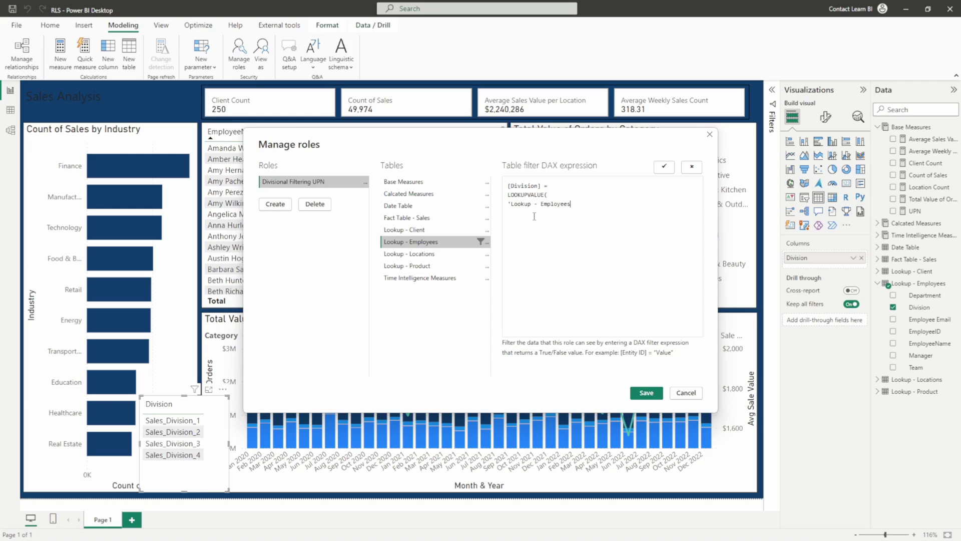
type("'[pDivision],")
left_click_drag(614, 204, 506, 207)
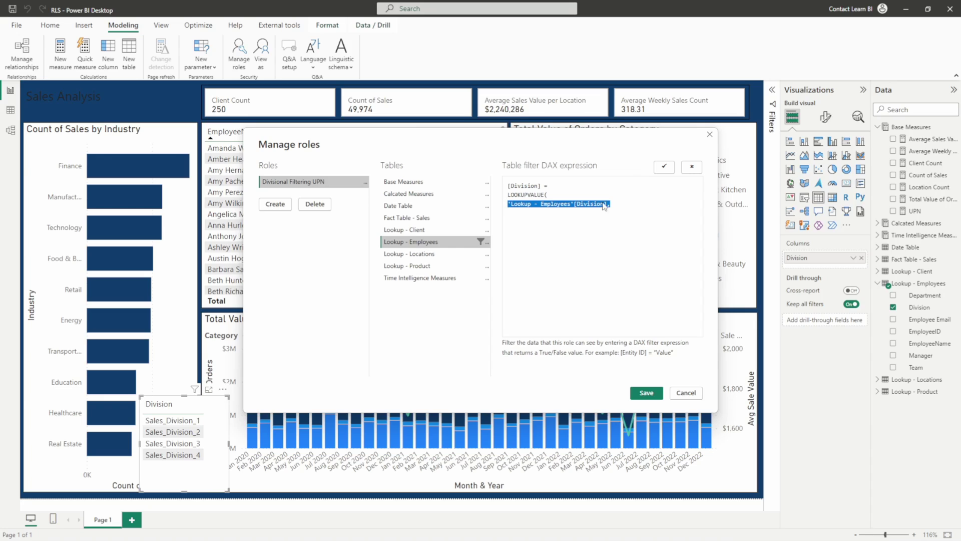
left_click(625, 205)
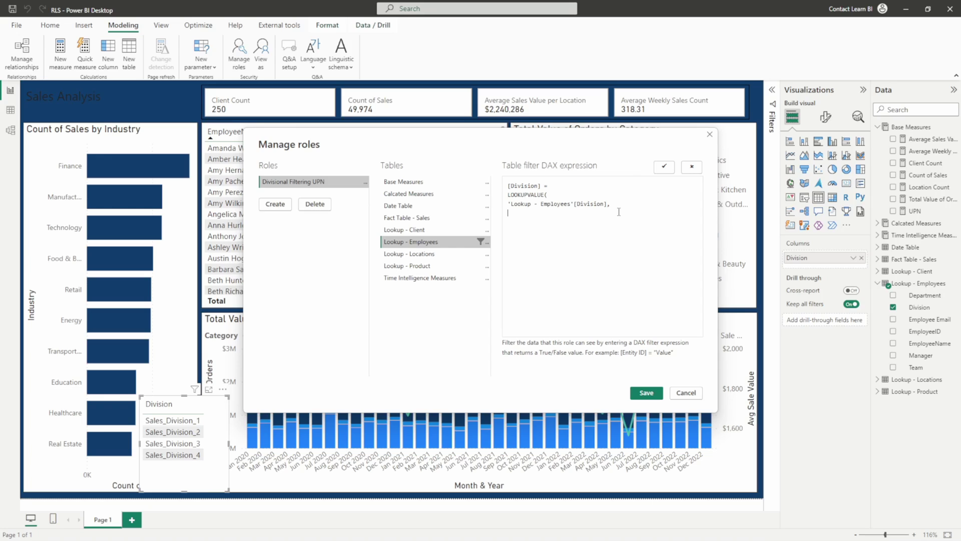
left_click_drag(610, 204, 517, 205)
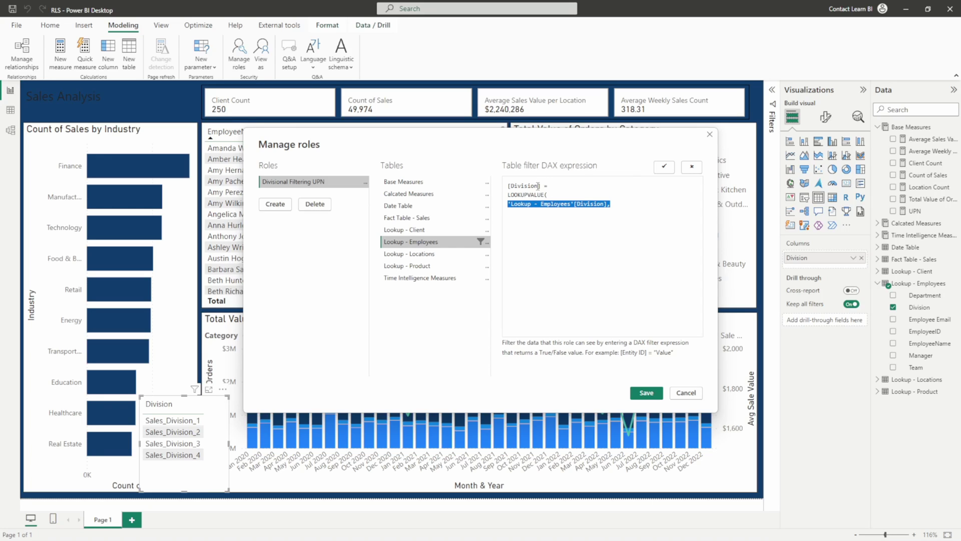
left_click_drag(544, 187, 507, 188)
left_click(610, 204)
key("Return")
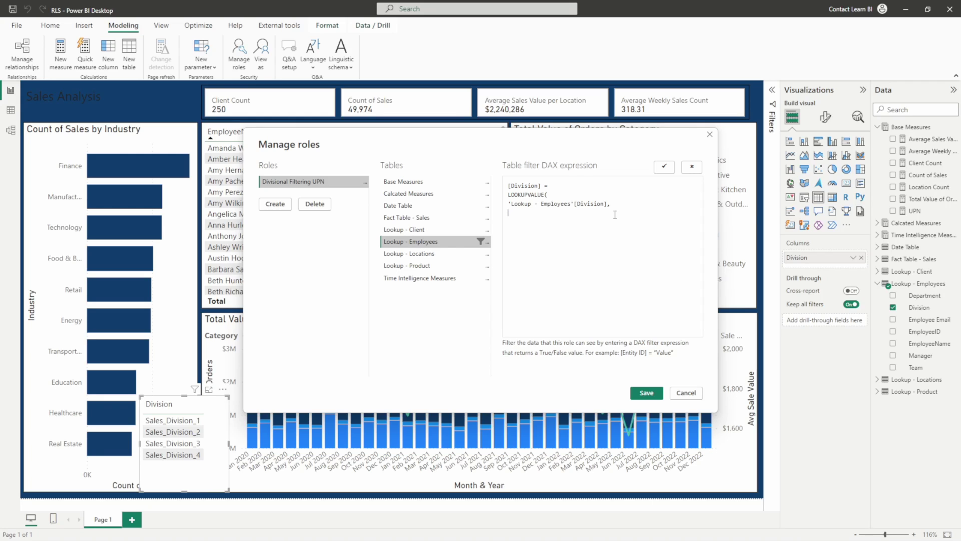
Complete the LOOKUPVALUE expression with 'Lookup - Employees'[Employee Email] as the search column and USERPRINCALNAME() as the search value
type("'Lookup - Employees'[Employee Email],")
key("Return")
type("USERPRINC")
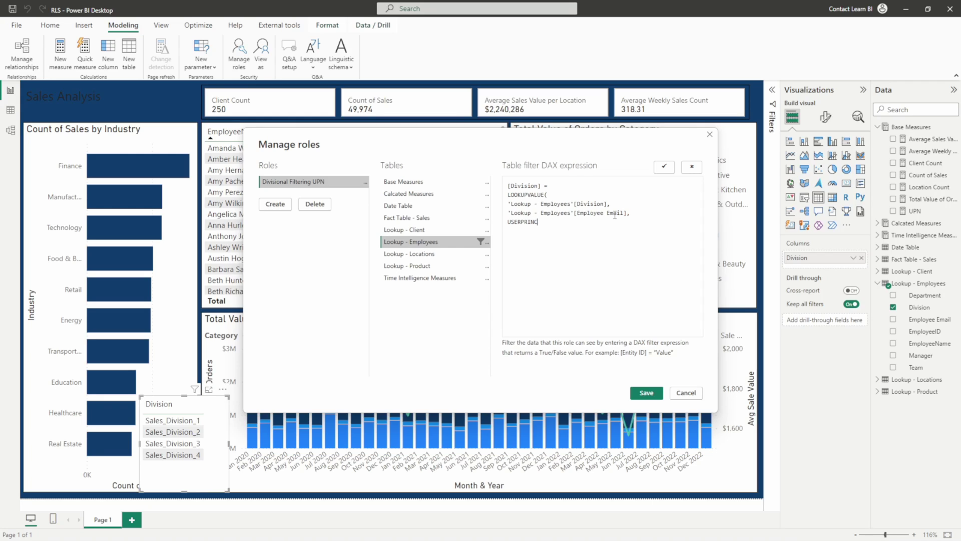
type("ALNAME")
type("() ")
type(")")
Review the filter expression's result column, search column and user name arguments, and the [Division] column they are compared with
left_click_drag(611, 204, 509, 204)
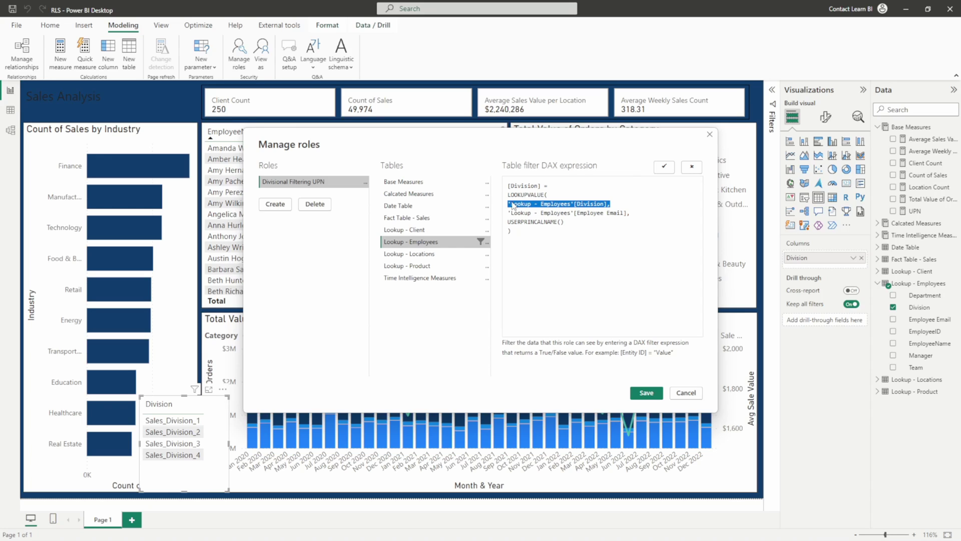
left_click(535, 203)
left_click_drag(610, 204, 508, 204)
left_click(607, 204)
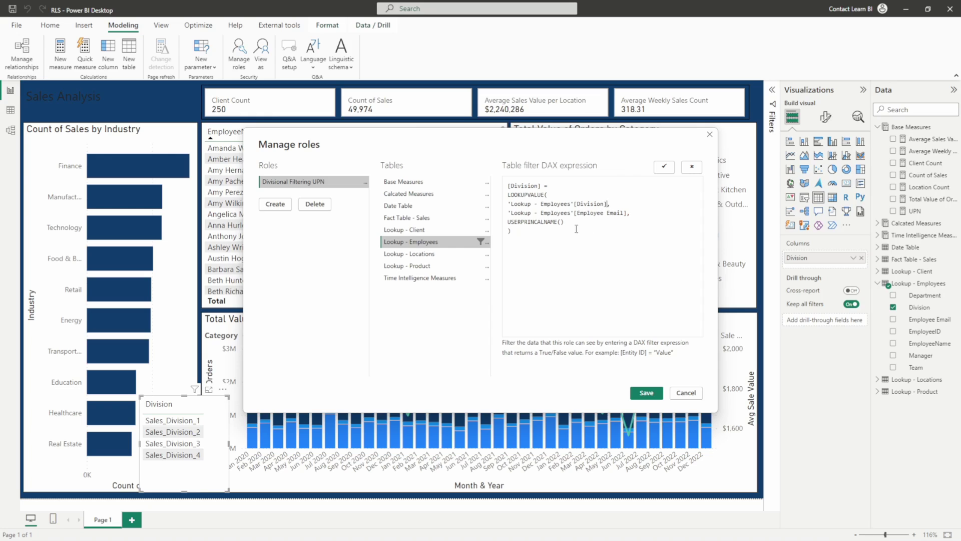
left_click(626, 212)
left_click_drag(625, 213, 508, 214)
left_click(571, 221)
key("shift+Home")
triple_click(541, 222)
left_click_drag(627, 213, 508, 214)
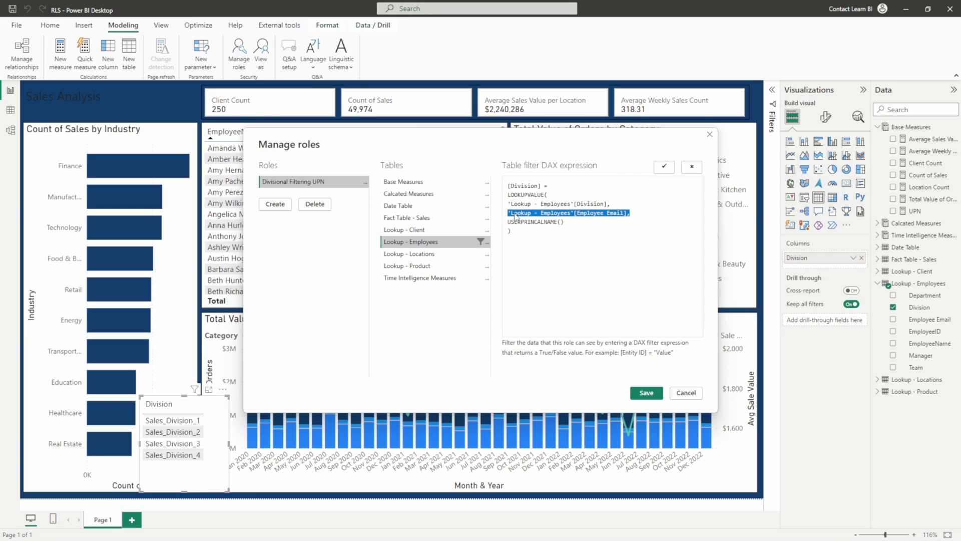
left_click_drag(612, 204, 508, 186)
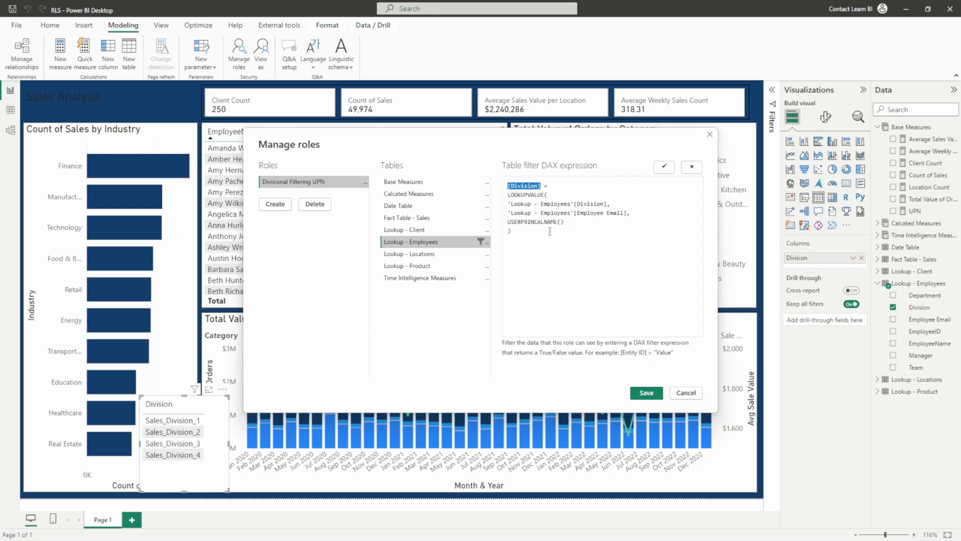
Validate the filter expression, correct its user function to USERPRINCIPALNAME(), and save the role
left_click(664, 168)
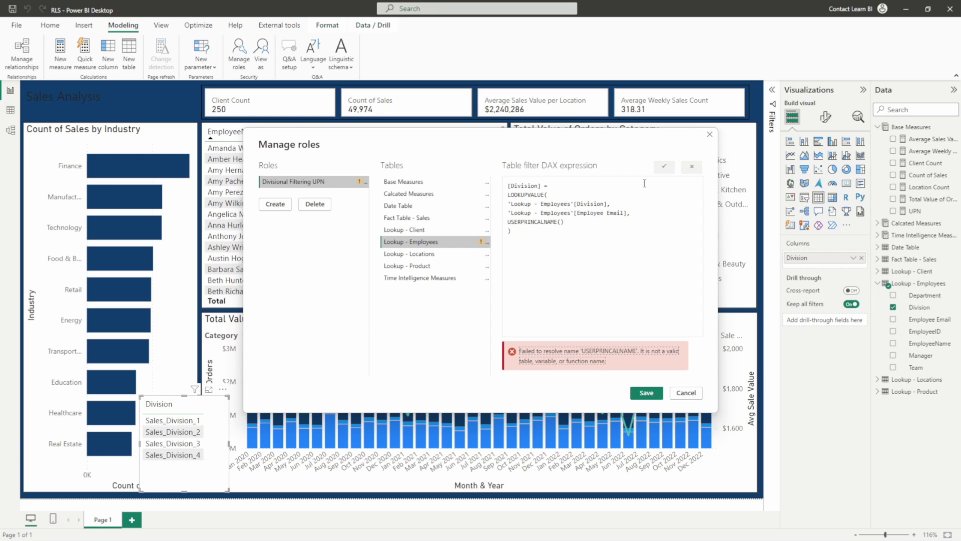
double_click(554, 222)
type("USER")
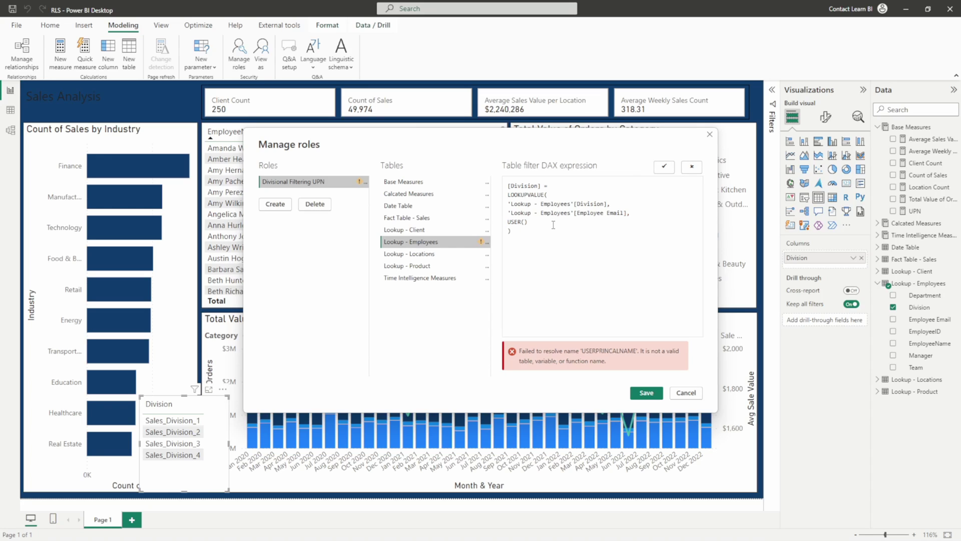
type("PRINCIPALNAME")
left_click(664, 166)
left_click(647, 393)
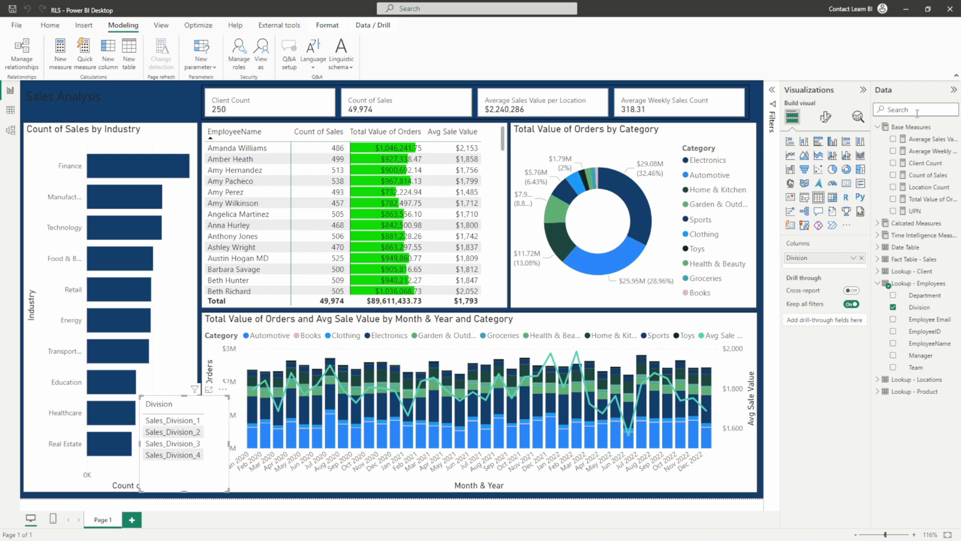
Add the UPN measure to the Division table visual and enlarge the visual to fit both columns
left_click(915, 212)
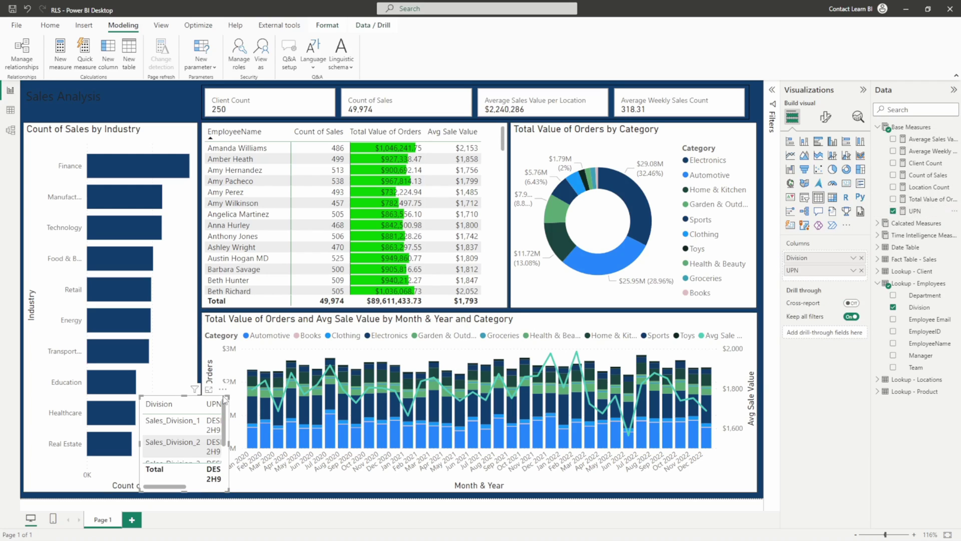
left_click_drag(228, 396, 303, 345)
Publish the updated RLS report to the RLS_Demo workspace and dismiss the publishing dialog
left_click(50, 25)
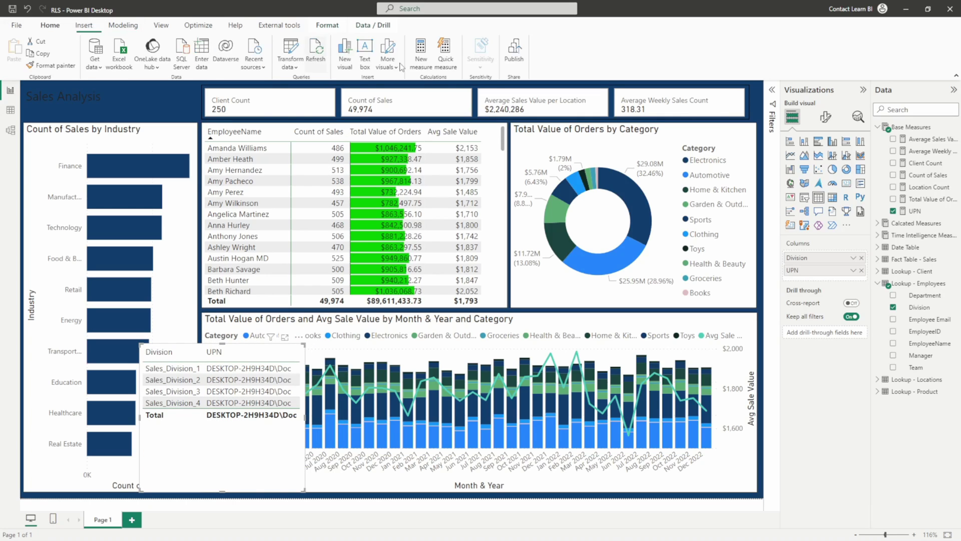
left_click(514, 56)
left_click(520, 295)
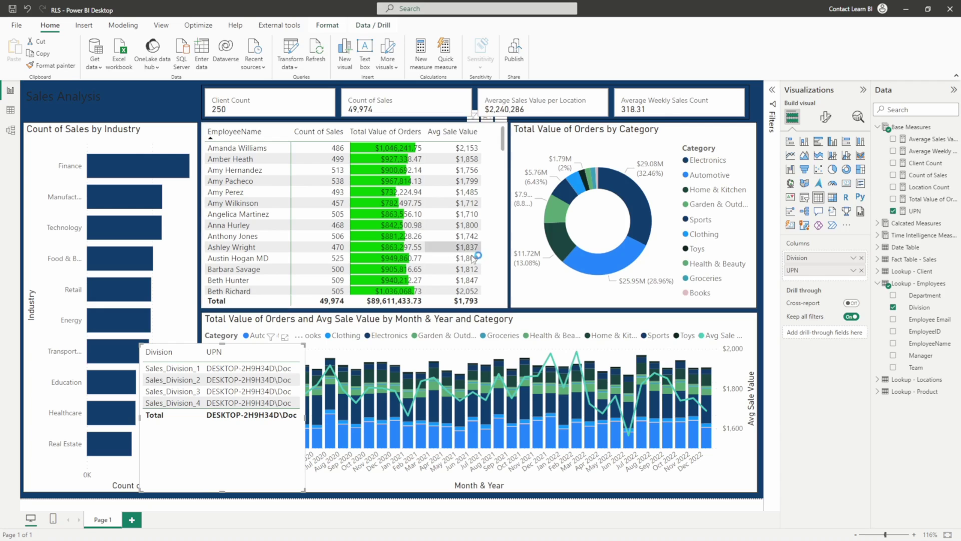
left_click(558, 343)
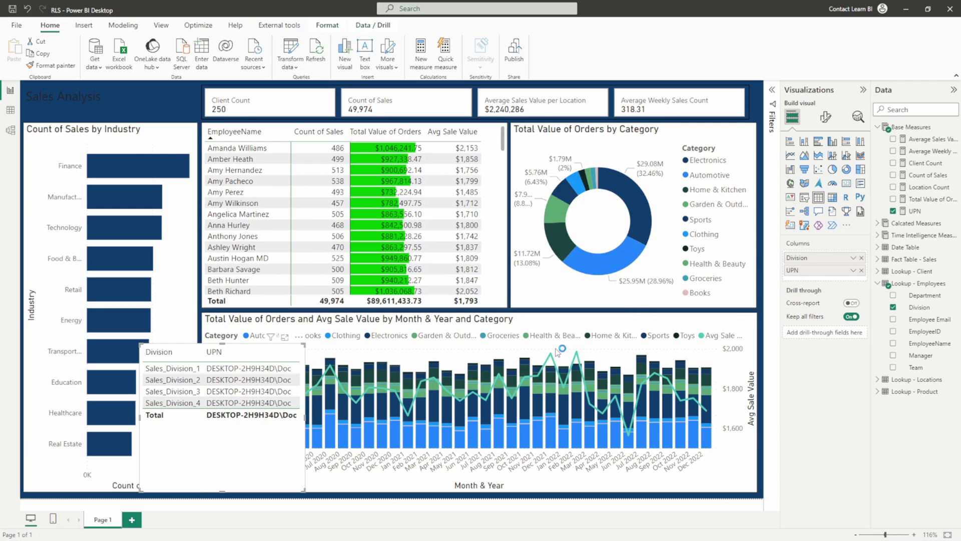
left_click(521, 323)
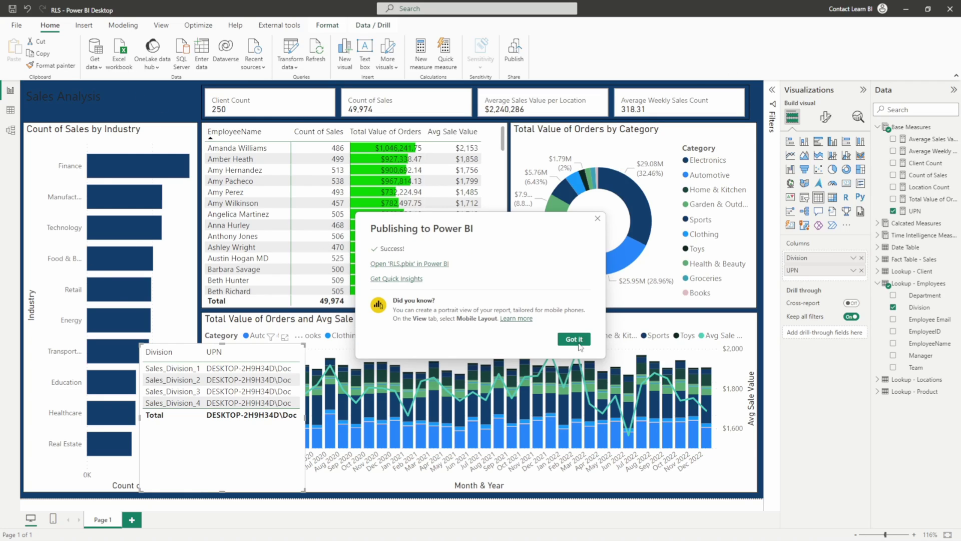
left_click(574, 339)
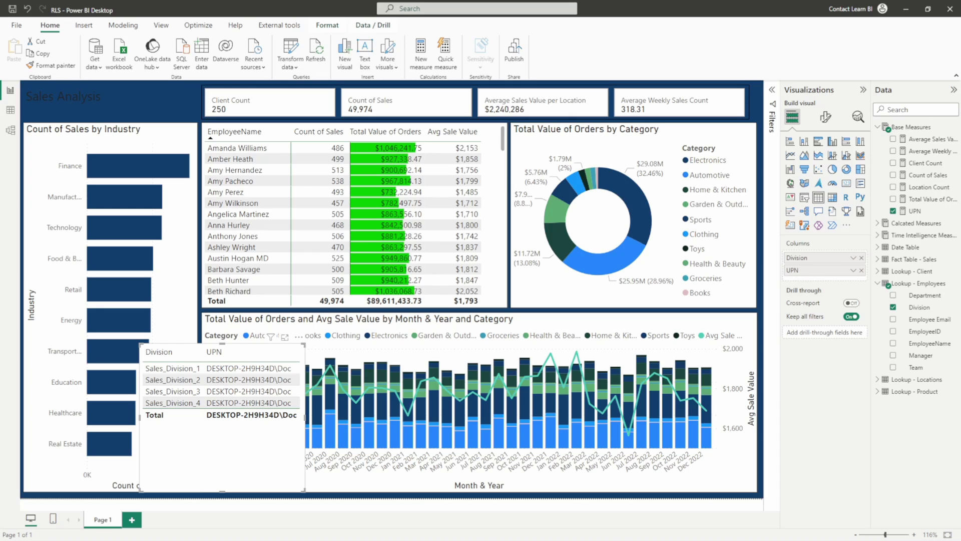
Filter the Lookup - Employees data by Employee Email using the search text "cont"
left_click(15, 116)
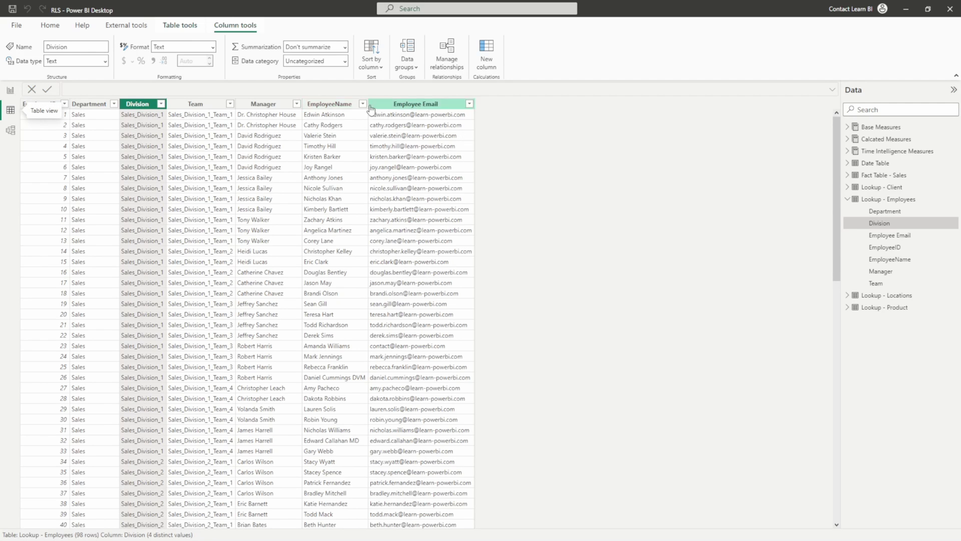
left_click(340, 104)
left_click(363, 103)
left_click(469, 104)
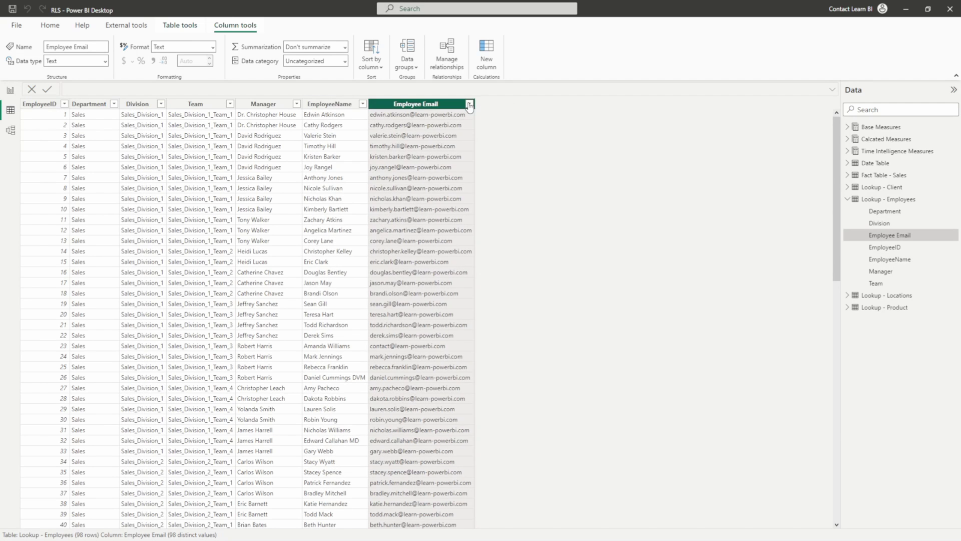
left_click(469, 104)
left_click(511, 193)
type("cont")
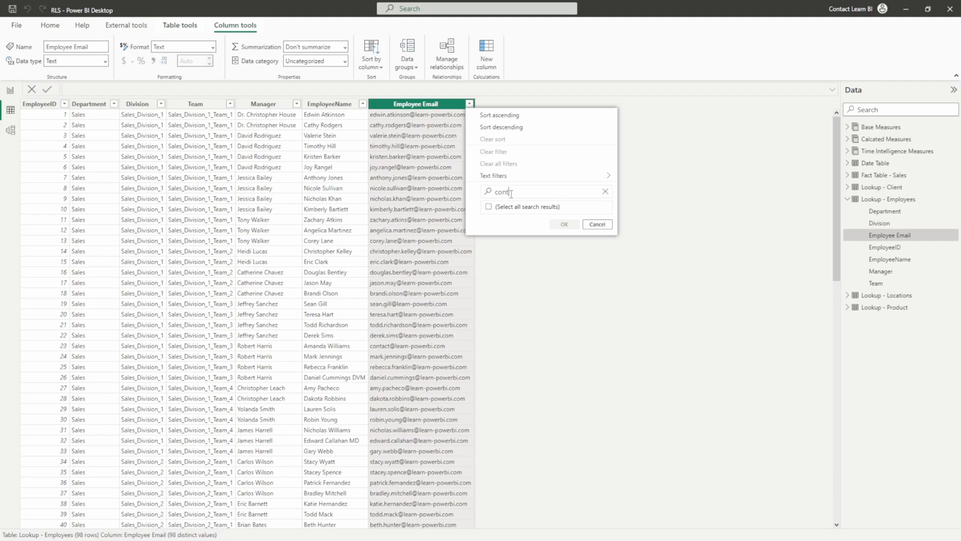
left_click(564, 230)
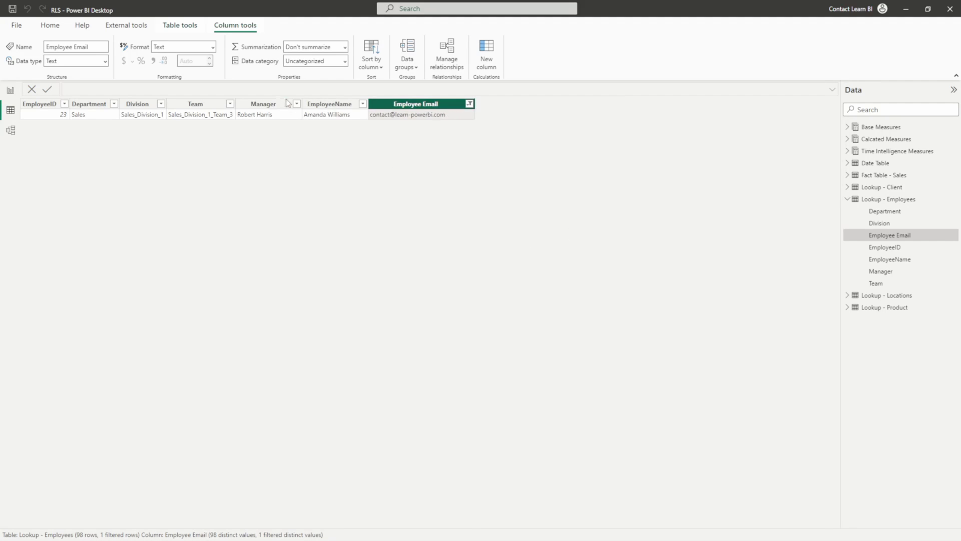
Check the filtered employee's name, email and division, and find that division in the report's Division and UPN table
left_click(327, 116)
left_click(395, 118)
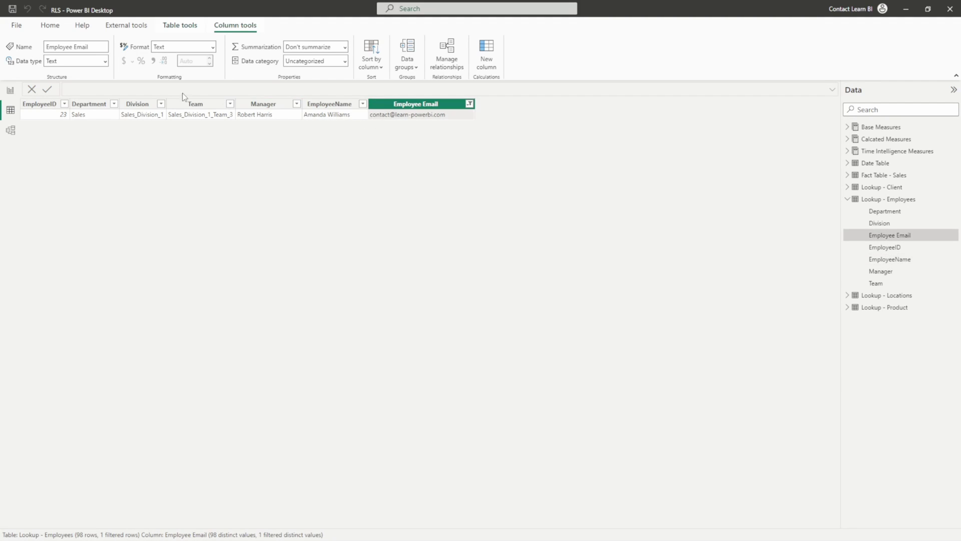
left_click(142, 116)
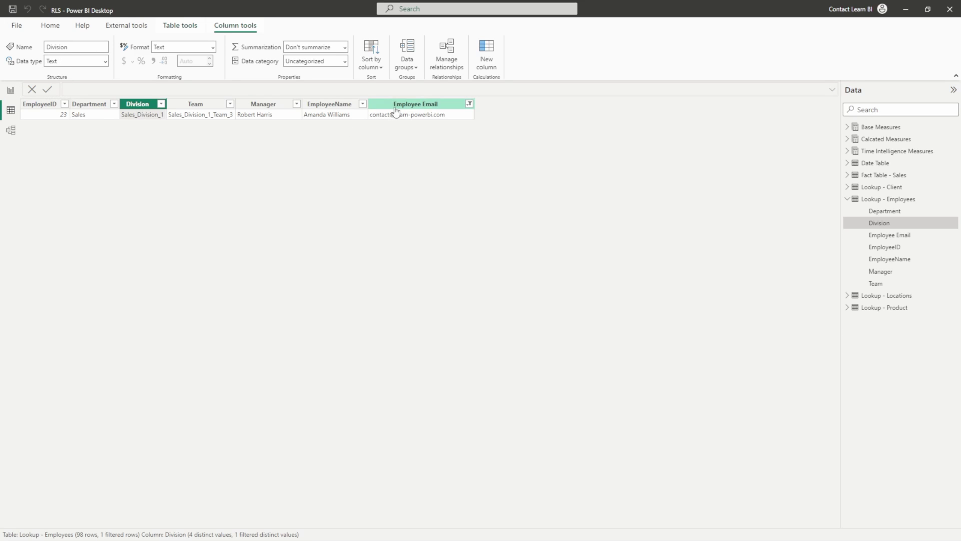
left_click(10, 90)
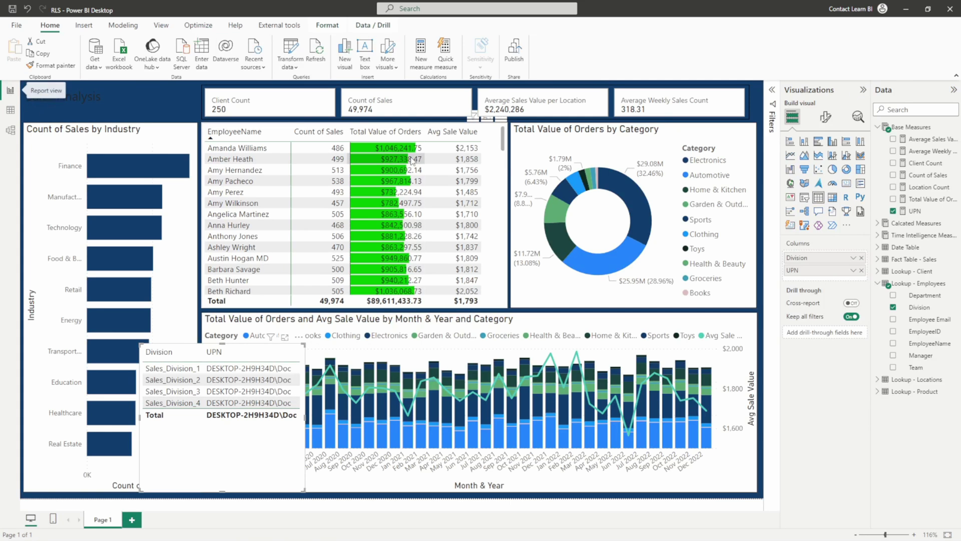
left_click(169, 368)
left_click(170, 370)
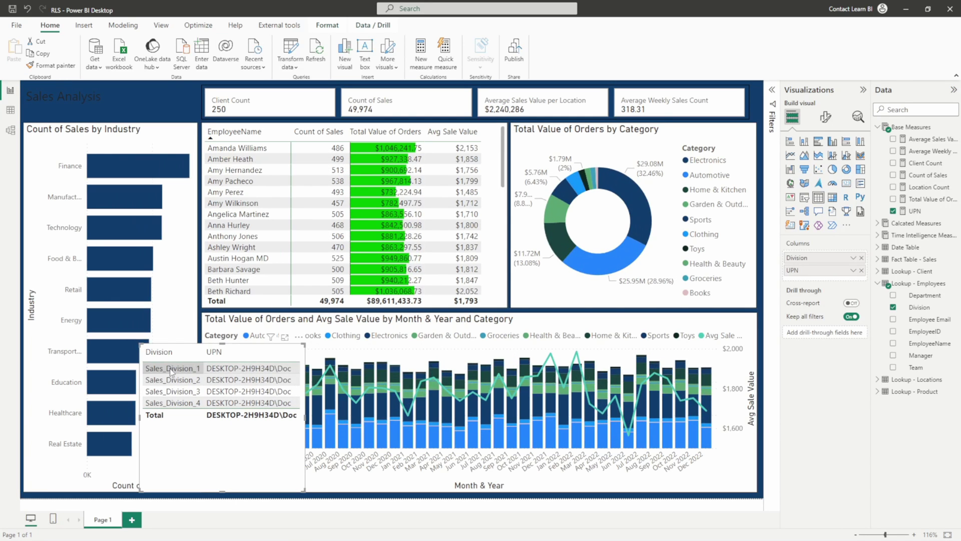
Publish the report to the RLS_Demo workspace again, replacing the published version
left_click(519, 57)
left_click(549, 346)
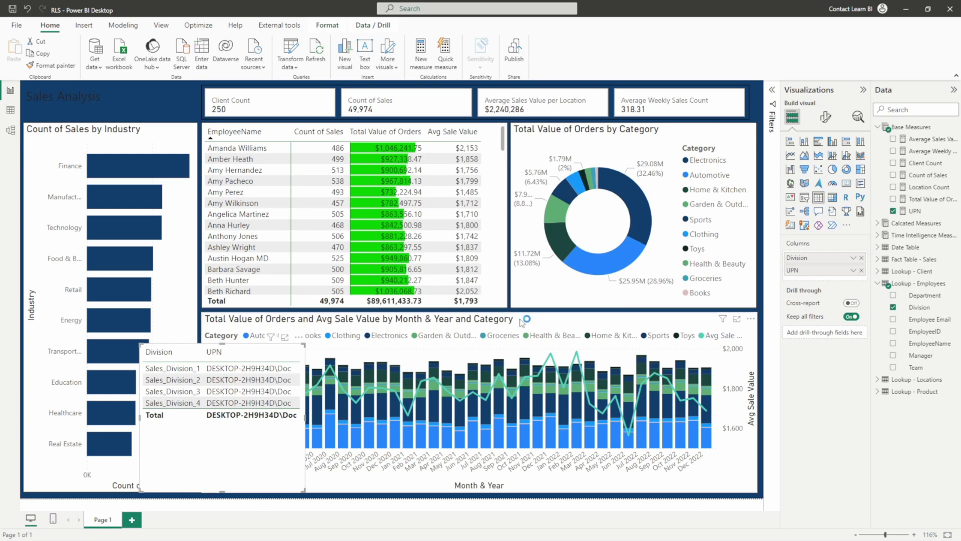
left_click(525, 322)
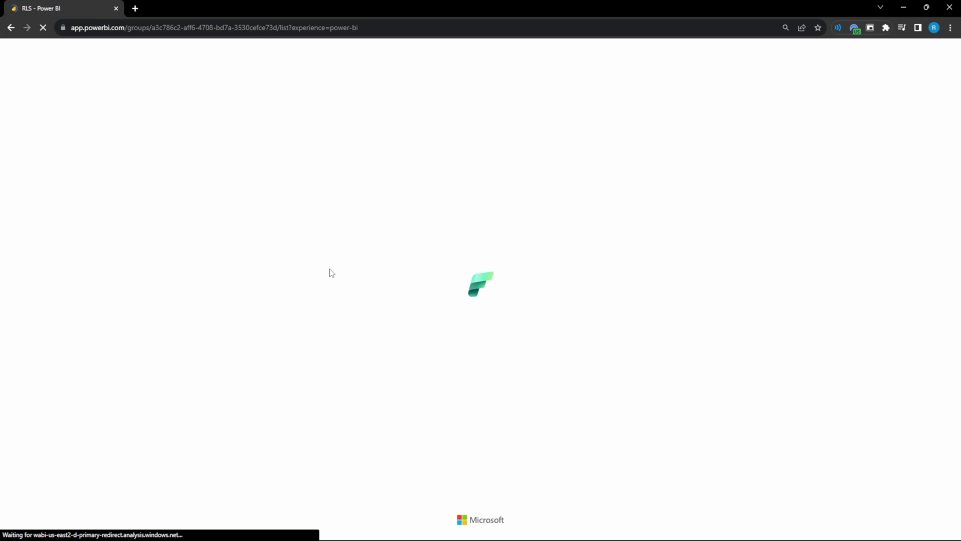
In the Power BI service, test the RLS dataset's Divisional Filtering UPN role and inspect the report's Division and UPN table
left_click(261, 191)
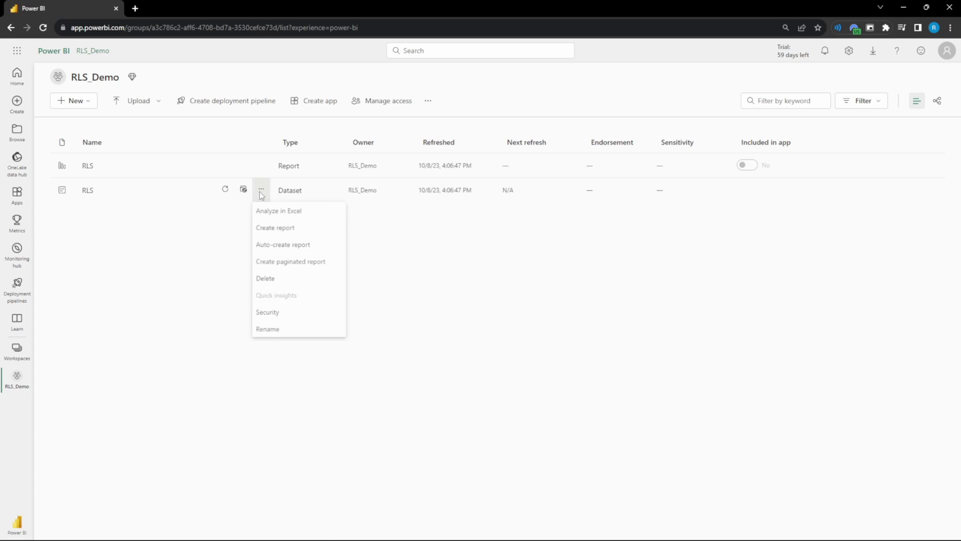
left_click(280, 318)
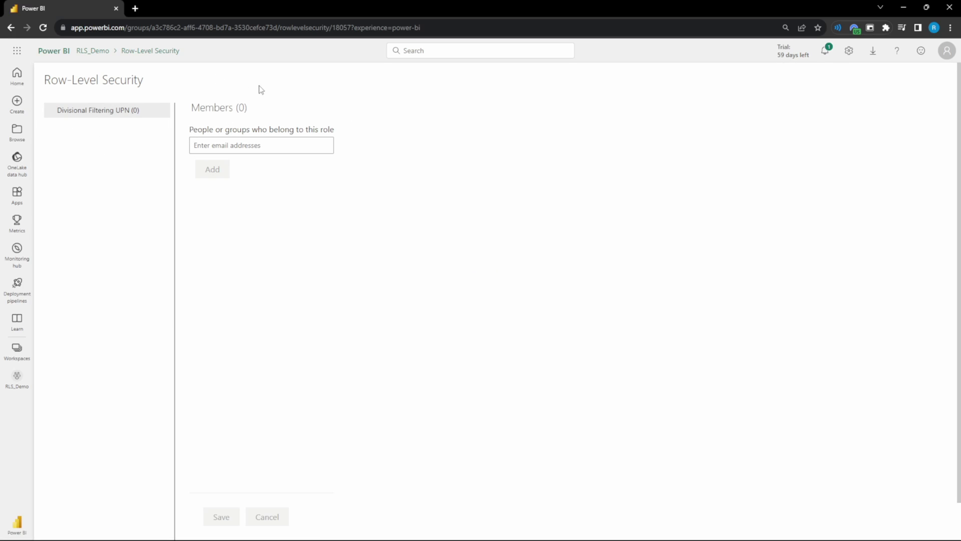
left_click(168, 114)
left_click(179, 131)
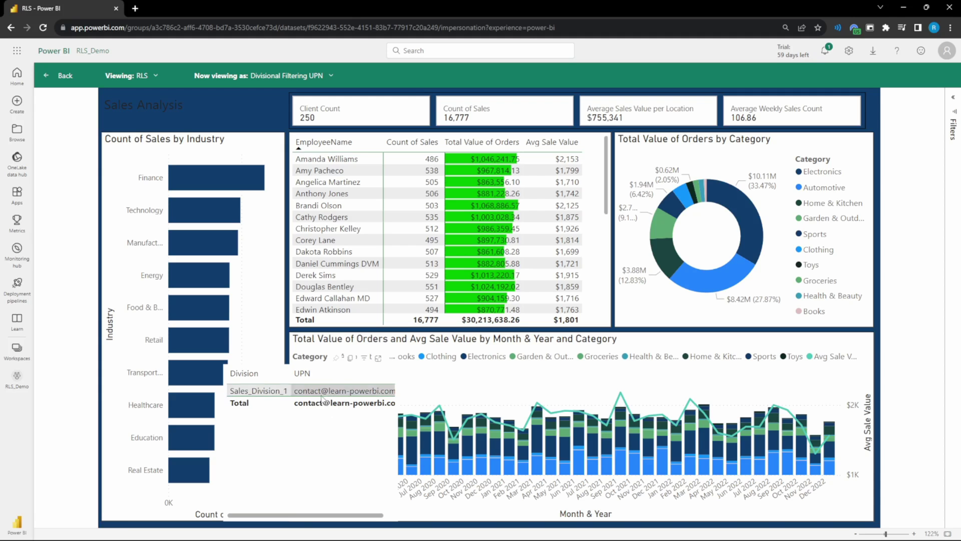
left_click_drag(322, 516, 353, 516)
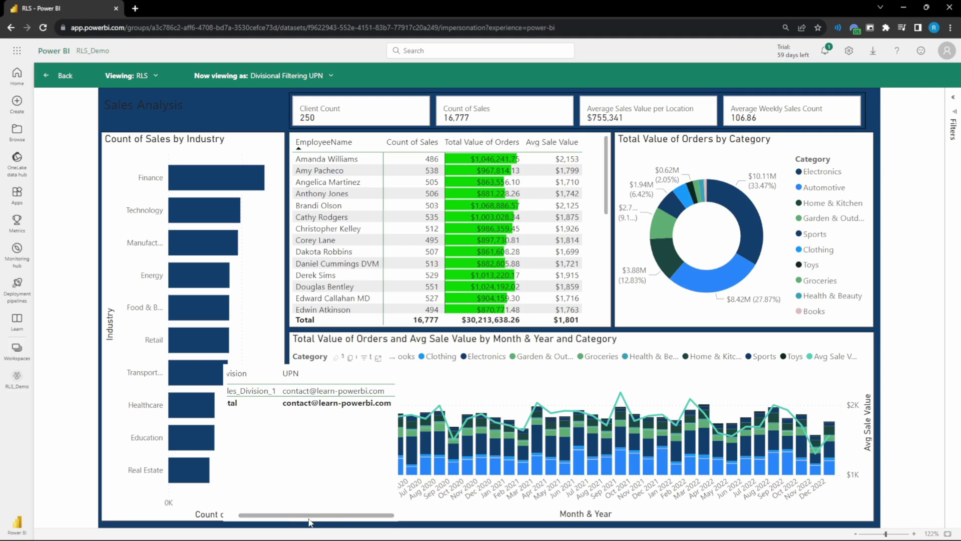
left_click_drag(309, 516, 298, 516)
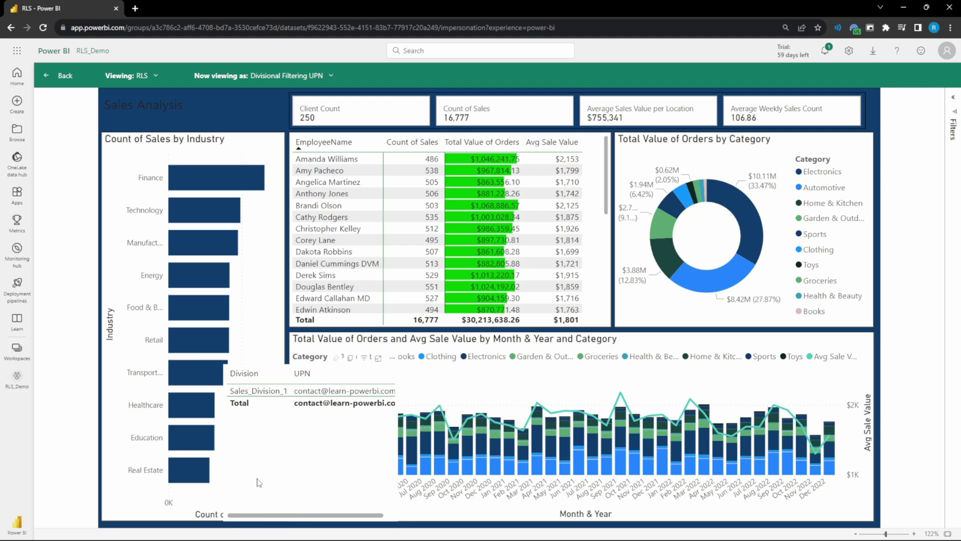